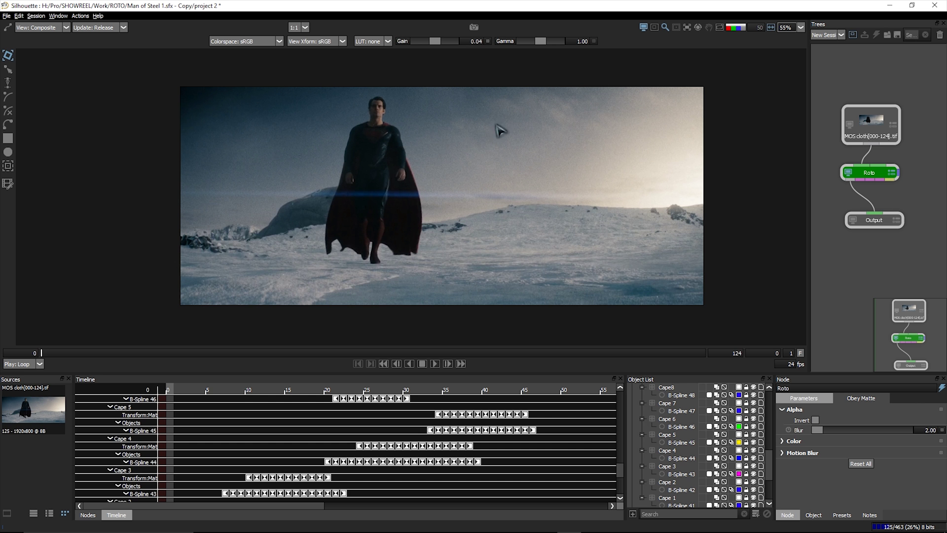
Loop the roto playback and check the body and cape shapes over the footage and as an alpha matte.
{"action": "key", "text": "space"}
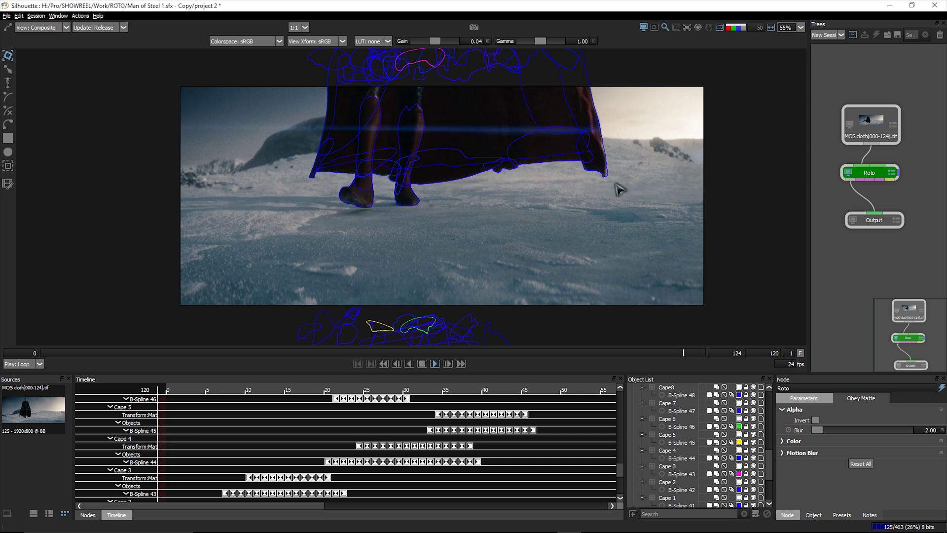
{"action": "scroll", "coordinate": [427, 106], "scroll_direction": "down", "scroll_amount": 2}
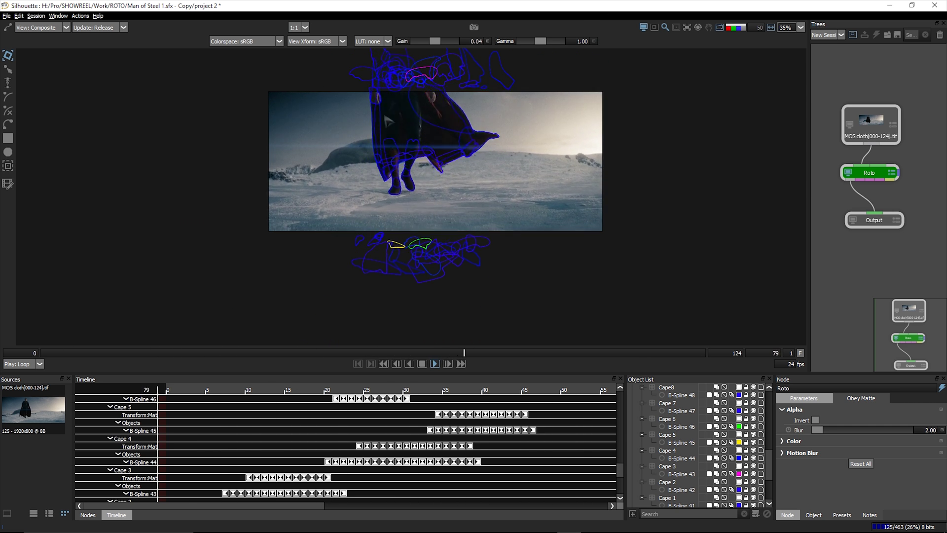
{"action": "scroll", "coordinate": [386, 116], "scroll_direction": "up", "scroll_amount": 1}
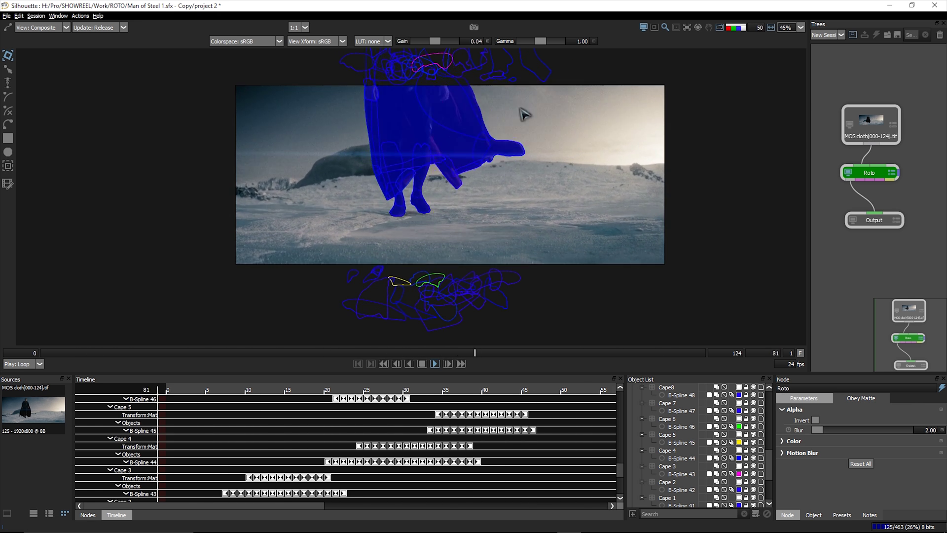
{"action": "key", "text": "a"}
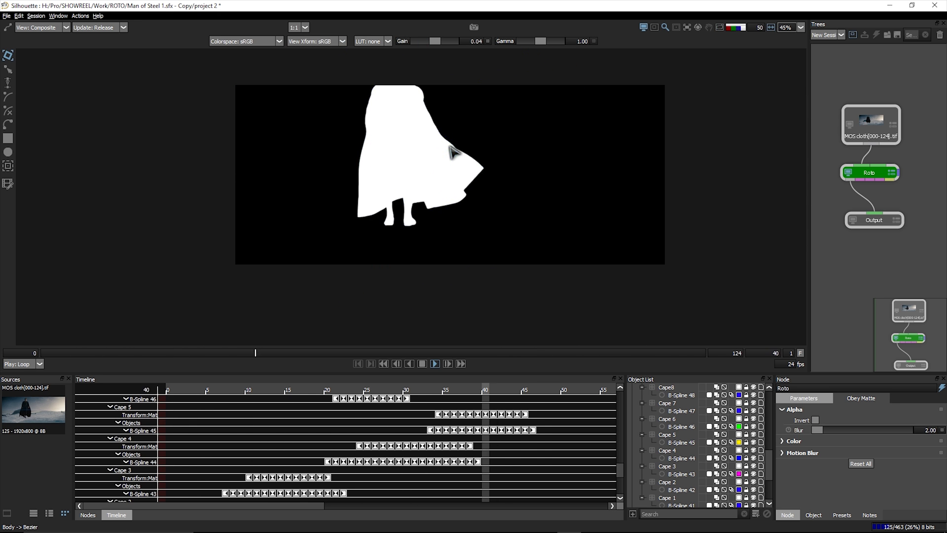
{"action": "scroll", "coordinate": [361, 169], "scroll_direction": "up", "scroll_amount": 2}
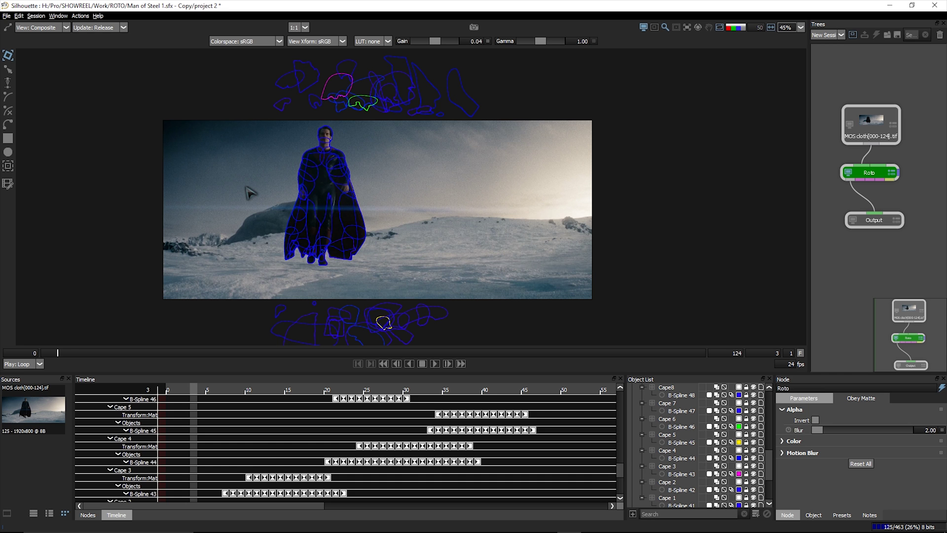
Zoom in and out on the billowing cape to inspect how the cape splines fit it.
{"action": "scroll", "coordinate": [291, 238], "scroll_direction": "up", "scroll_amount": 4}
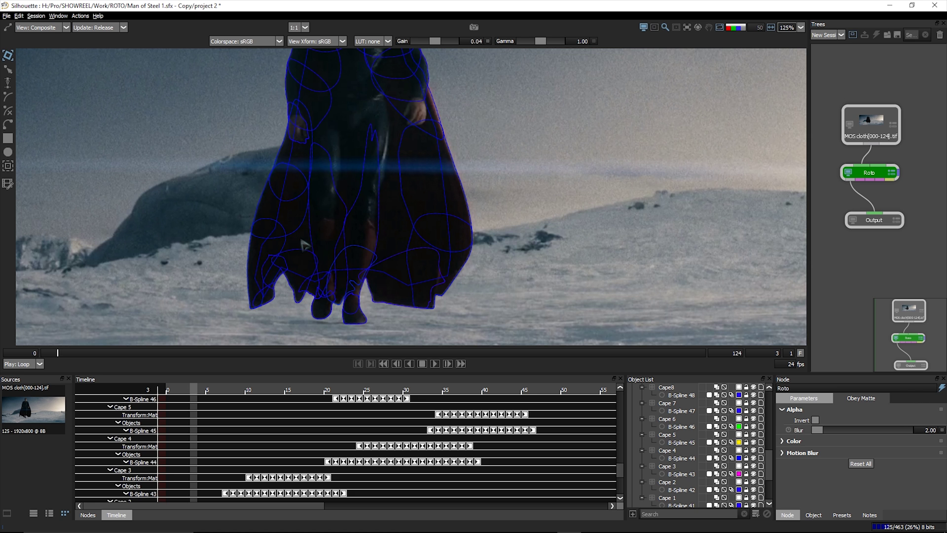
{"action": "scroll", "coordinate": [305, 245], "scroll_direction": "down", "scroll_amount": 1}
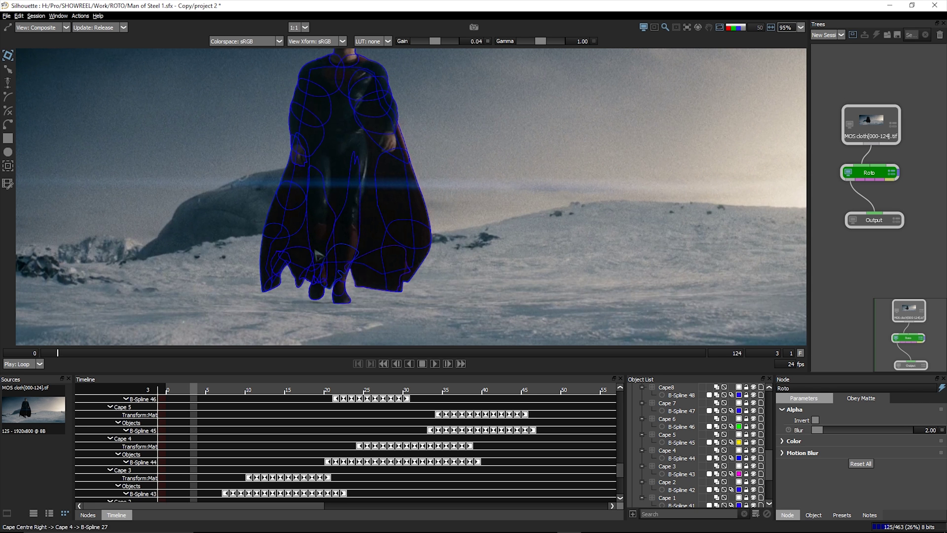
{"action": "scroll", "coordinate": [255, 265], "scroll_direction": "down", "scroll_amount": 2}
{"action": "scroll", "coordinate": [255, 265], "scroll_direction": "down", "scroll_amount": 1}
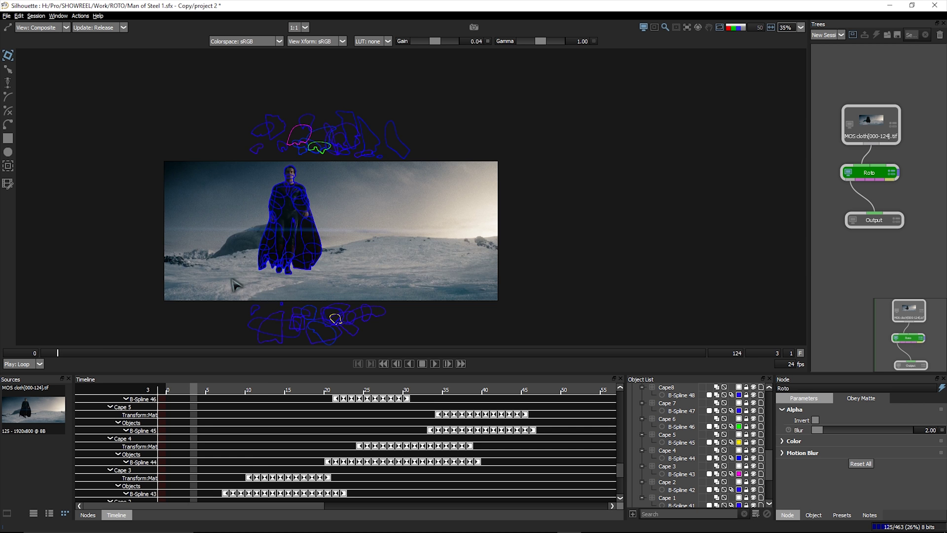
{"action": "scroll", "coordinate": [380, 198], "scroll_direction": "up", "scroll_amount": 3}
{"action": "scroll", "coordinate": [383, 198], "scroll_direction": "down", "scroll_amount": 2}
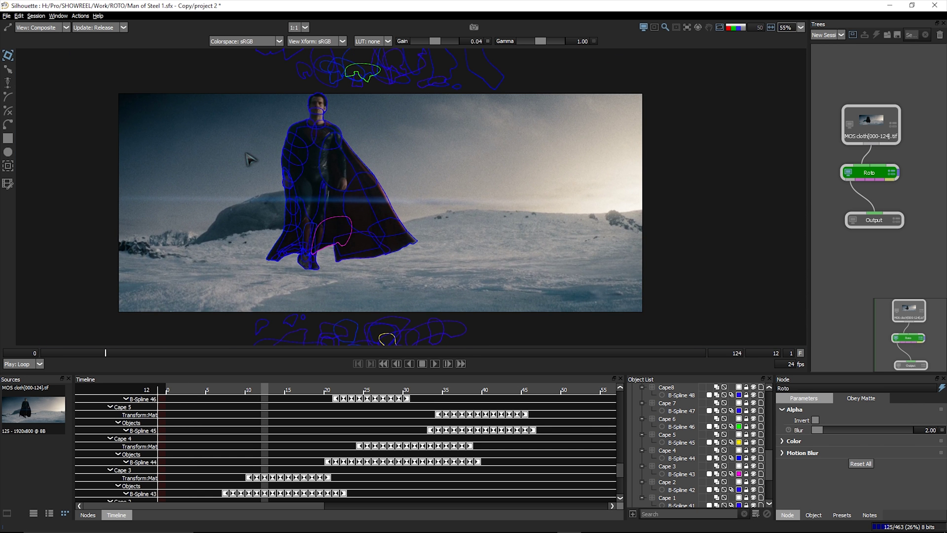
{"action": "scroll", "coordinate": [338, 193], "scroll_direction": "up", "scroll_amount": 2}
{"action": "scroll", "coordinate": [382, 167], "scroll_direction": "down", "scroll_amount": 1}
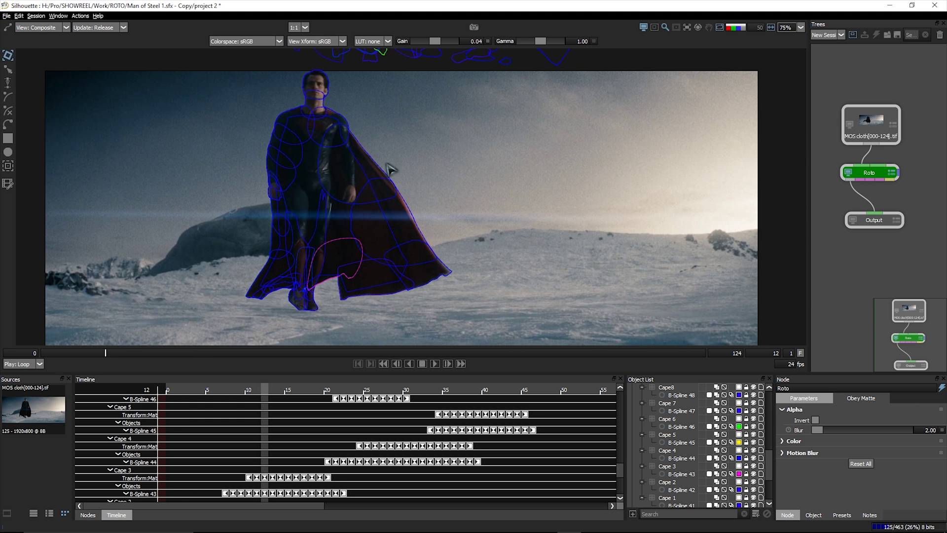
{"action": "scroll", "coordinate": [380, 201], "scroll_direction": "up", "scroll_amount": 2}
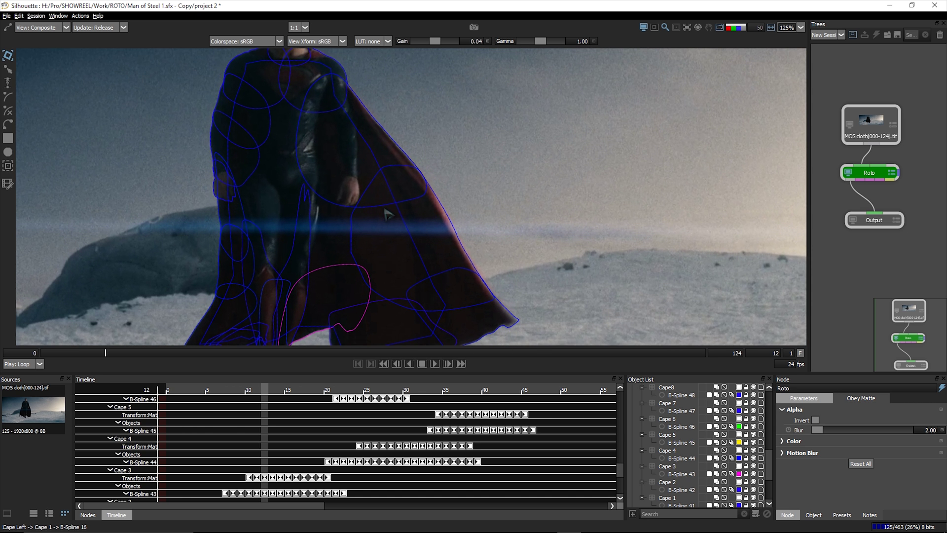
{"action": "scroll", "coordinate": [427, 223], "scroll_direction": "down", "scroll_amount": 2}
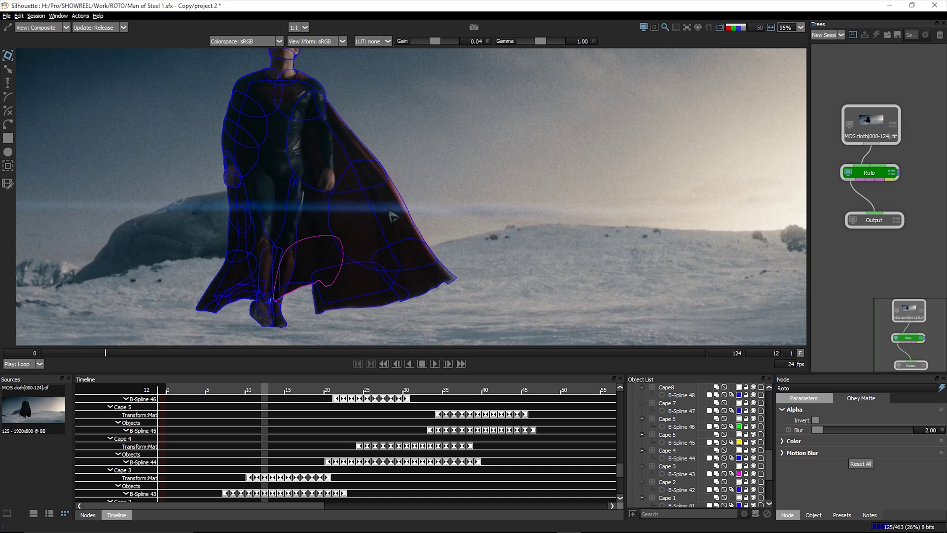
{"action": "scroll", "coordinate": [338, 227], "scroll_direction": "up", "scroll_amount": 3}
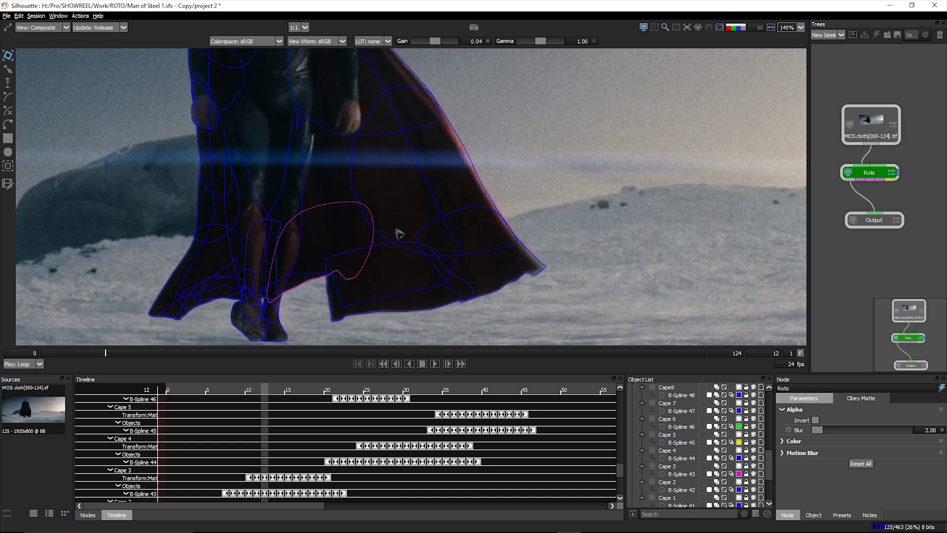
Step forward to frames 18 and 20, then back to frame 12, checking the cape splines.
{"action": "scroll", "coordinate": [457, 231], "scroll_direction": "up", "scroll_amount": 3}
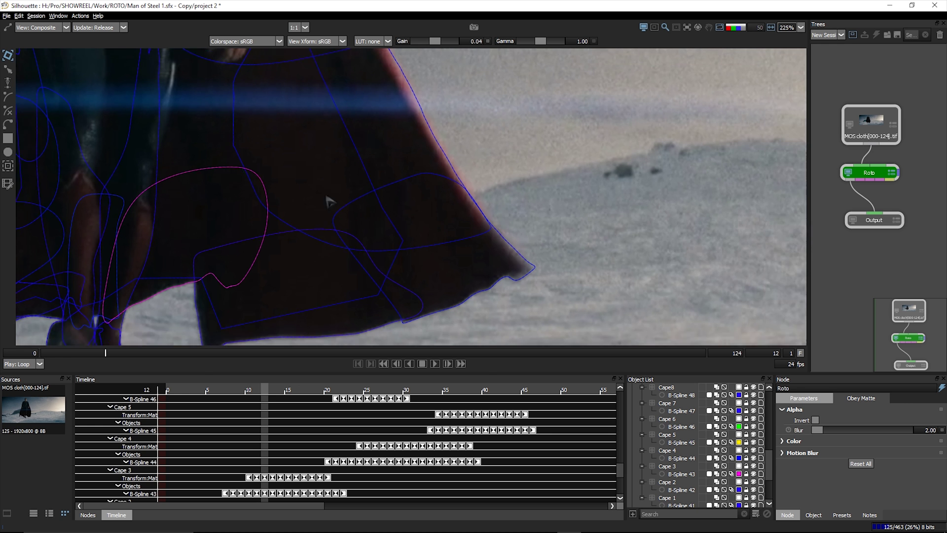
{"action": "key", "text": "Right"}
{"action": "key", "text": "Right"}
{"action": "key", "text": "Right"}
{"action": "key", "text": "Right"}
{"action": "key", "text": "Right"}
{"action": "key", "text": "Right"}
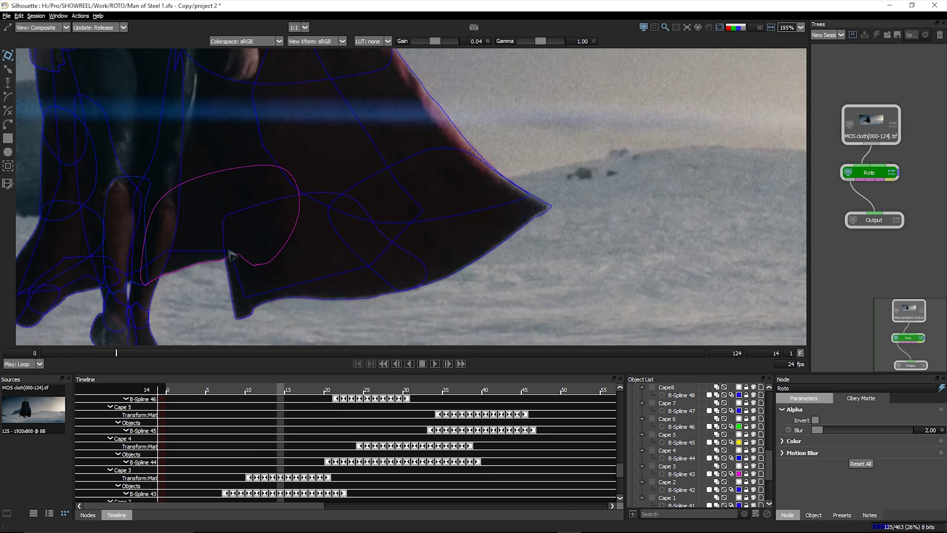
{"action": "key", "text": "Right"}
{"action": "key", "text": "Right"}
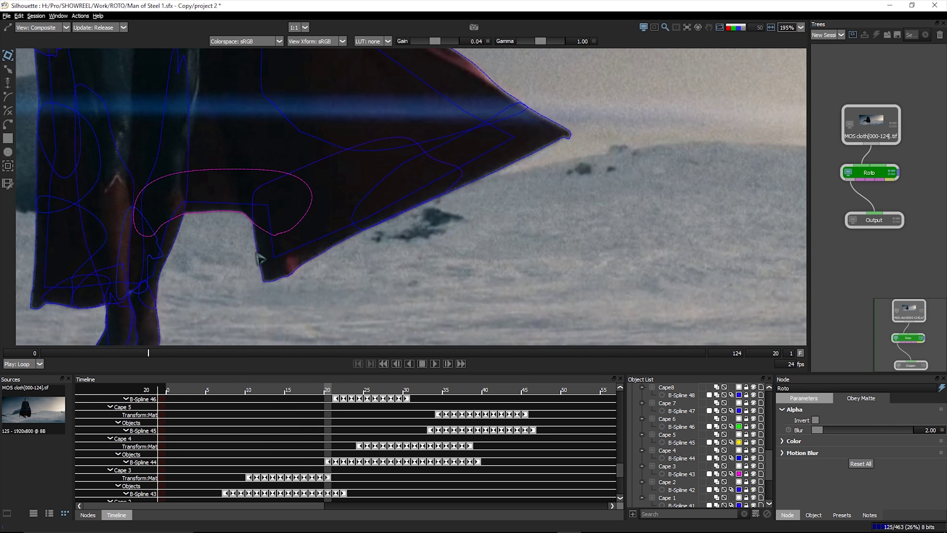
{"action": "key", "text": "Left"}
{"action": "key", "text": "Left"}
{"action": "key", "text": "Left"}
{"action": "key", "text": "Left"}
{"action": "key", "text": "Left"}
{"action": "key", "text": "Left"}
{"action": "key", "text": "Left"}
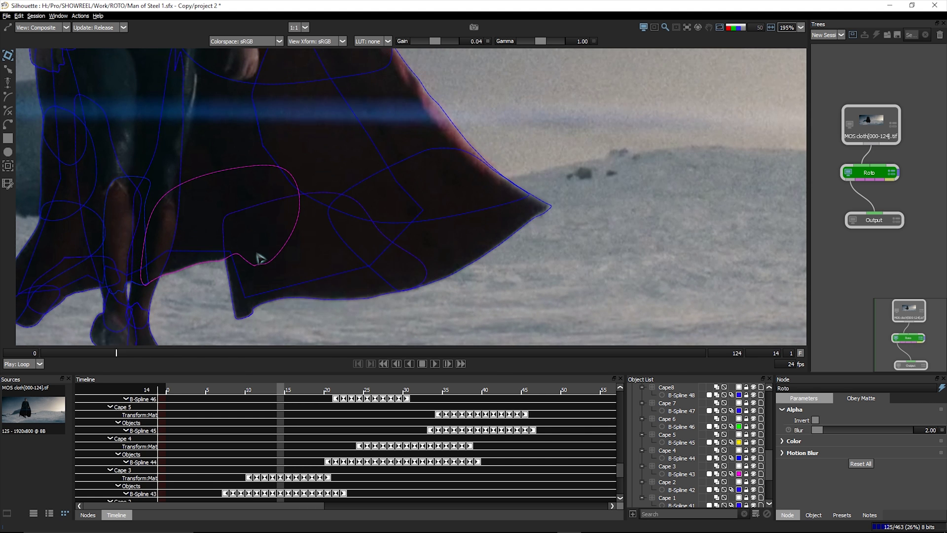
{"action": "key", "text": "Left"}
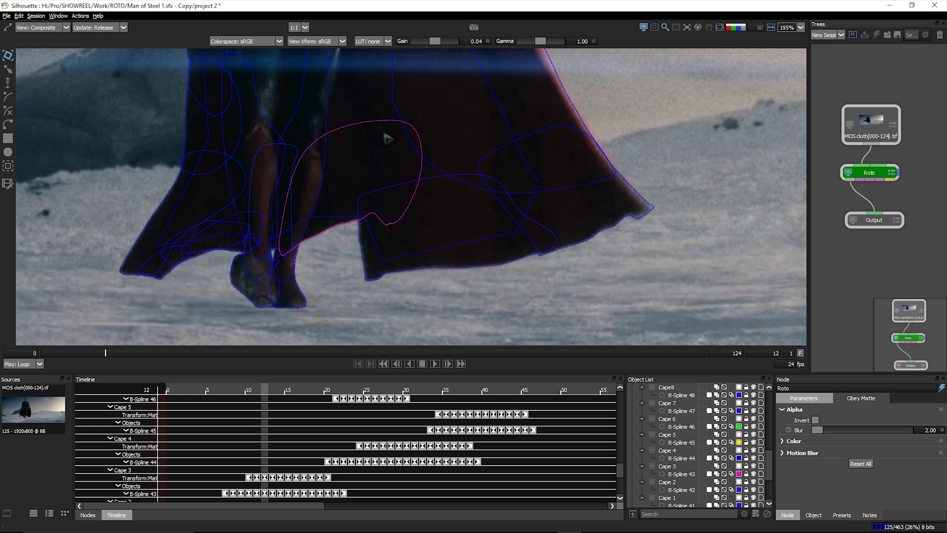
Step back to frame 10, then forward to 16, comparing the cape fit on frames 15 and 16.
{"action": "scroll", "coordinate": [384, 182], "scroll_direction": "down", "scroll_amount": 2}
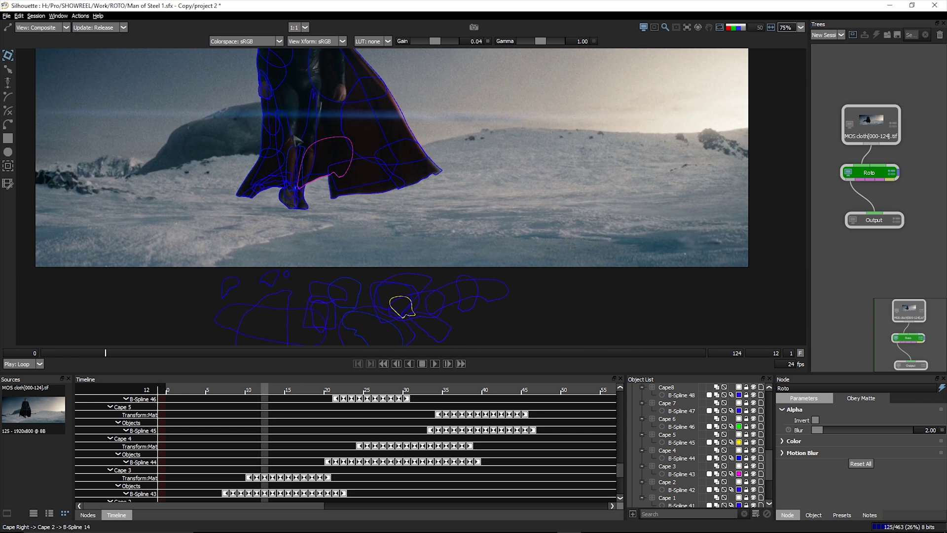
{"action": "scroll", "coordinate": [273, 178], "scroll_direction": "up", "scroll_amount": 2}
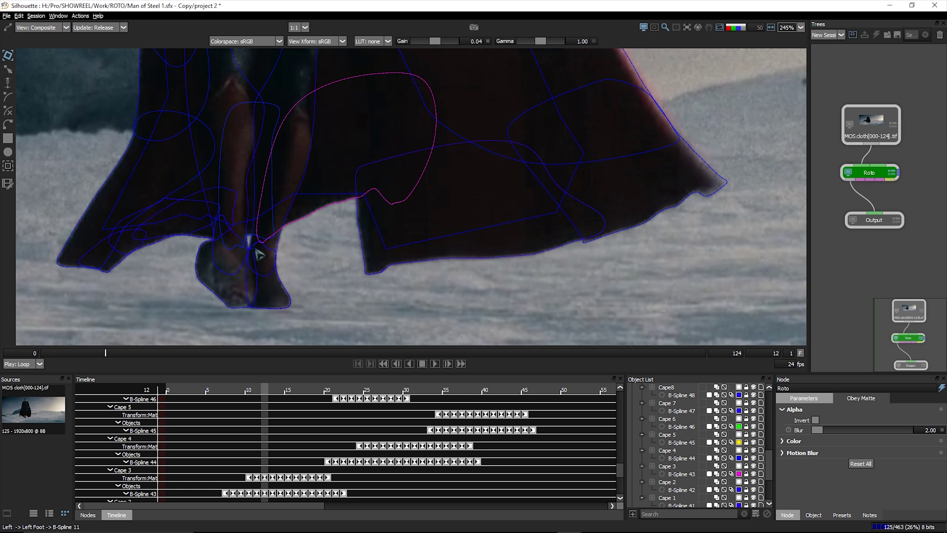
{"action": "key", "text": "Left"}
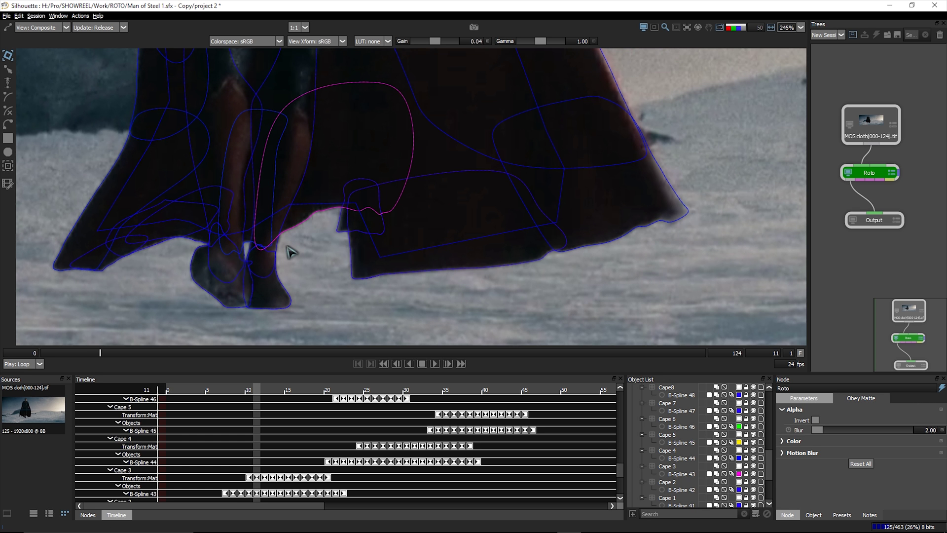
{"action": "key", "text": "Left"}
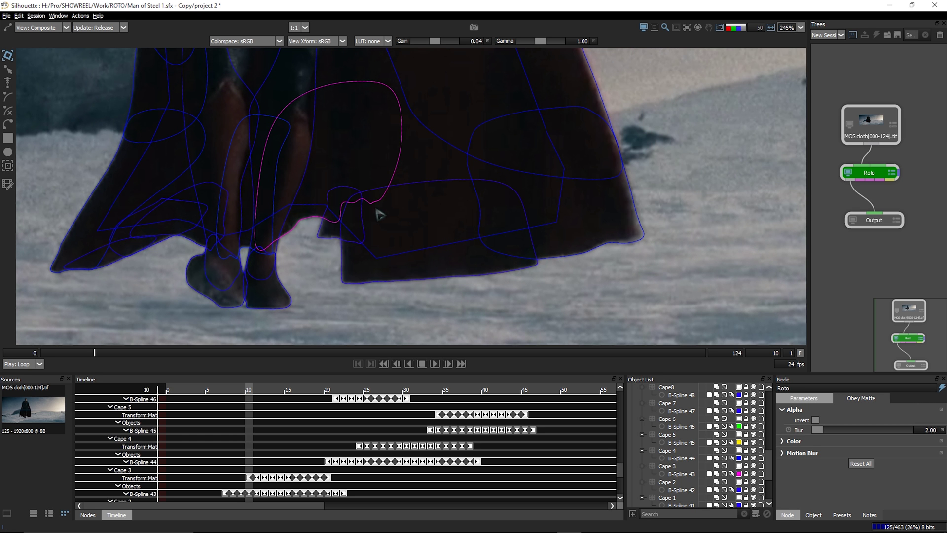
{"action": "key", "text": "Right"}
{"action": "key", "text": "Right"}
{"action": "key", "text": "Right"}
{"action": "key", "text": "Right"}
{"action": "key", "text": "Right"}
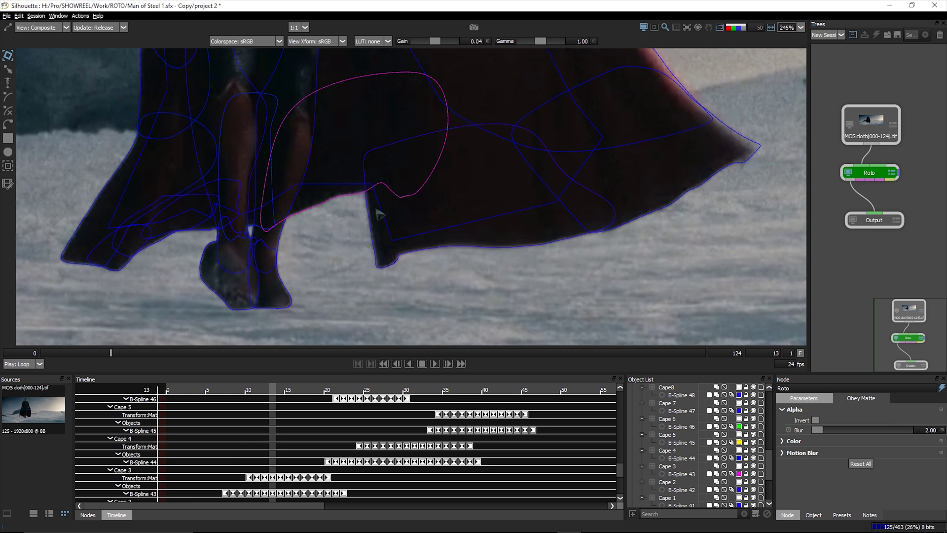
{"action": "key", "text": "Right"}
{"action": "key", "text": "Right"}
{"action": "key", "text": "Left"}
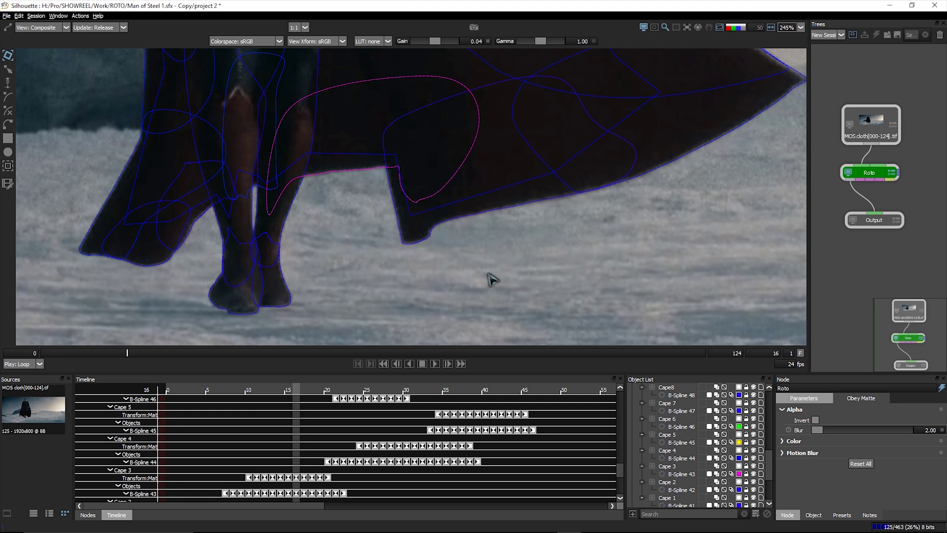
{"action": "key", "text": "Right"}
{"action": "key", "text": "Right"}
{"action": "key", "text": "Right"}
{"action": "key", "text": "Right"}
{"action": "key", "text": "Right"}
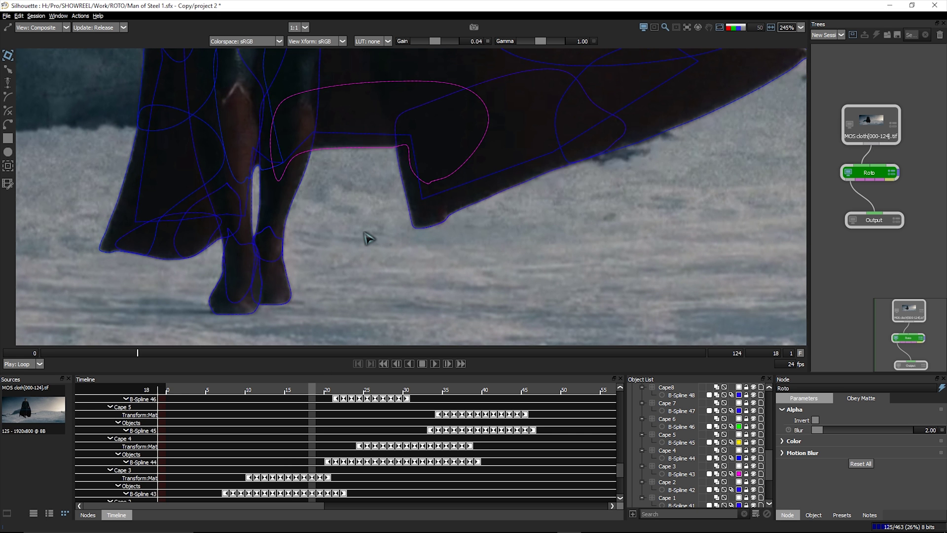
{"action": "key", "text": "Right"}
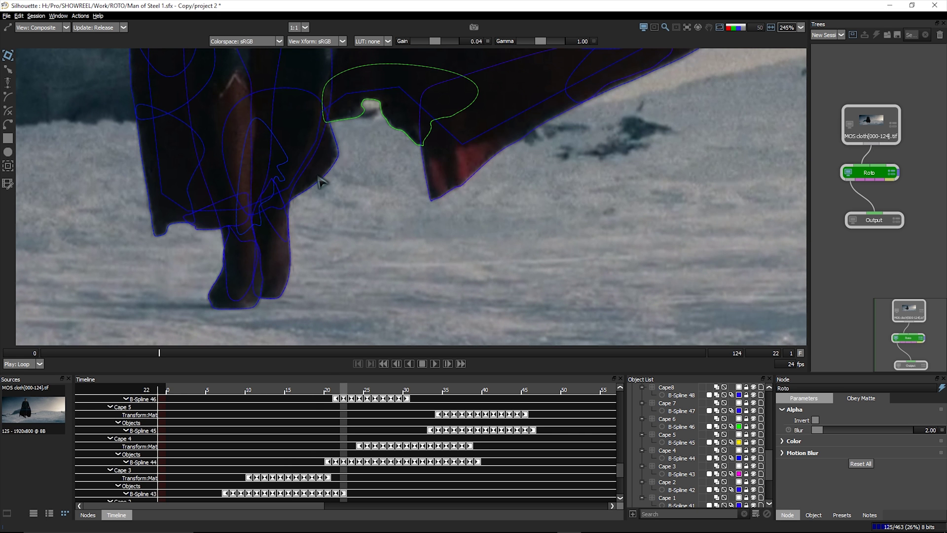
{"action": "key", "text": "Left"}
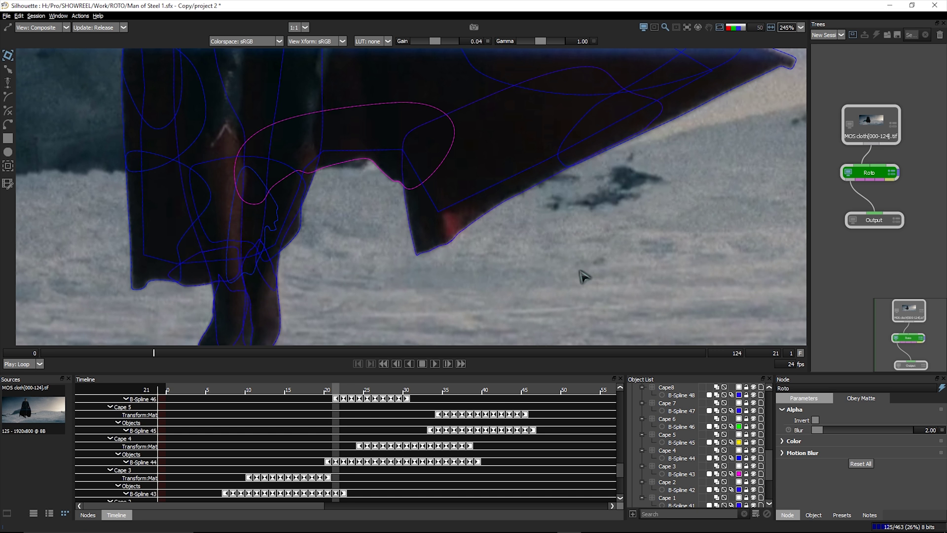
{"action": "key", "text": "Right"}
{"action": "scroll", "coordinate": [410, 284], "scroll_direction": "down", "scroll_amount": 8}
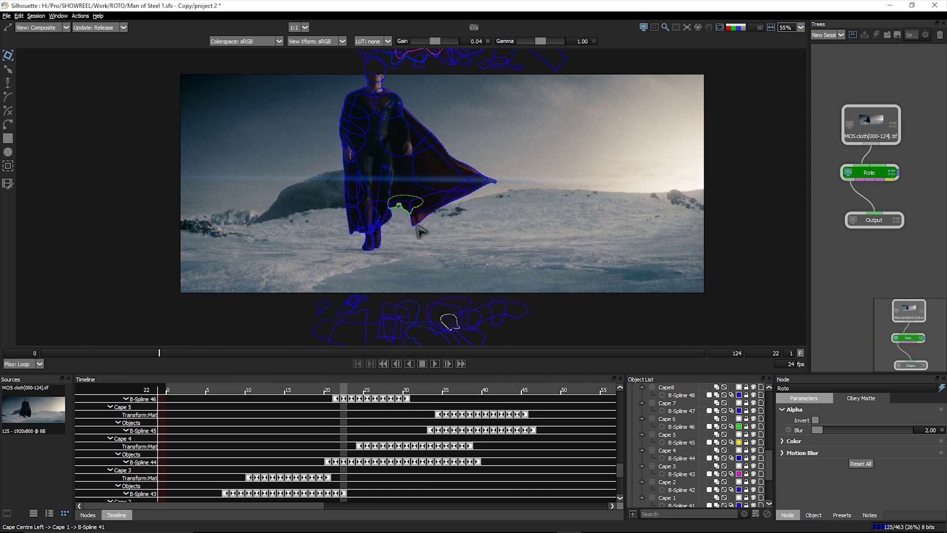
{"action": "key", "text": "Left"}
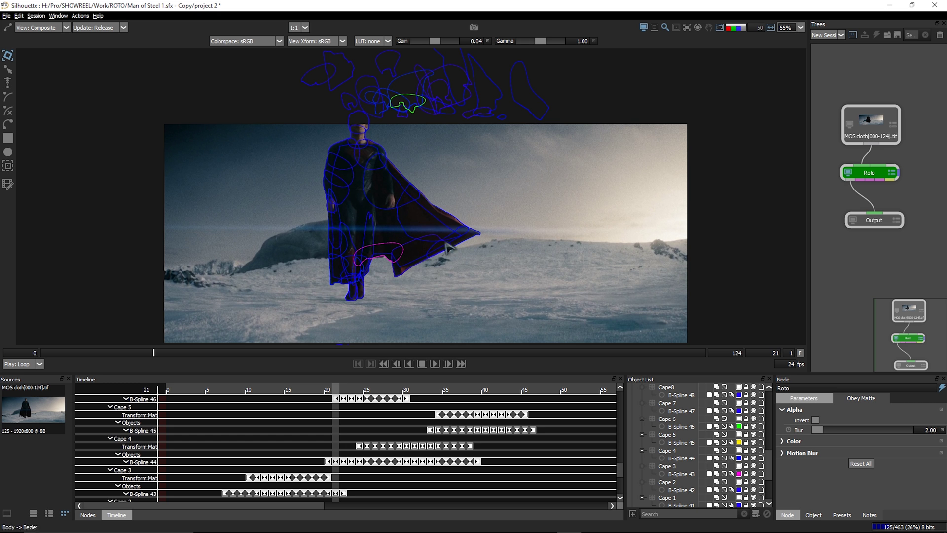
{"action": "scroll", "coordinate": [396, 257], "scroll_direction": "up", "scroll_amount": 4}
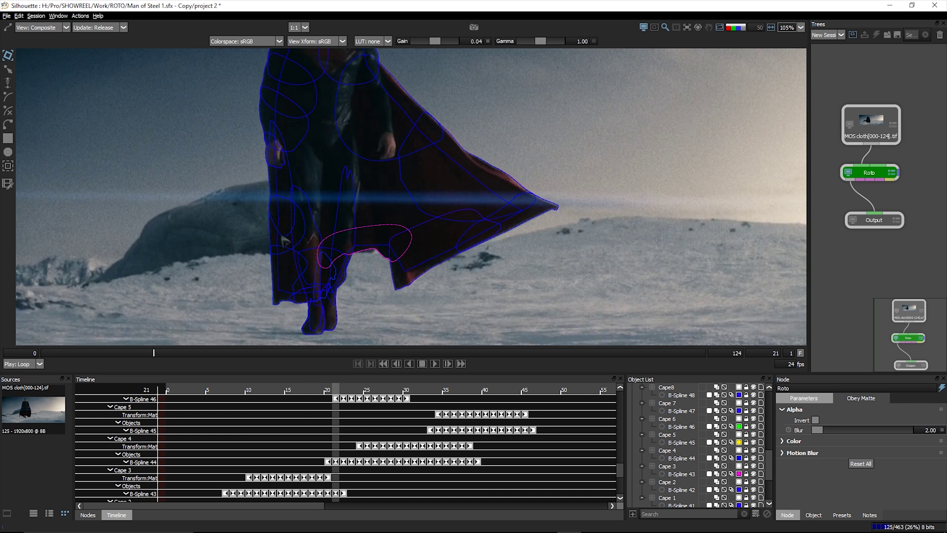
{"action": "key", "text": "Left"}
{"action": "key", "text": "Left"}
{"action": "key", "text": "Left"}
{"action": "key", "text": "Left"}
{"action": "key", "text": "Left"}
{"action": "key", "text": "Left"}
{"action": "key", "text": "Left"}
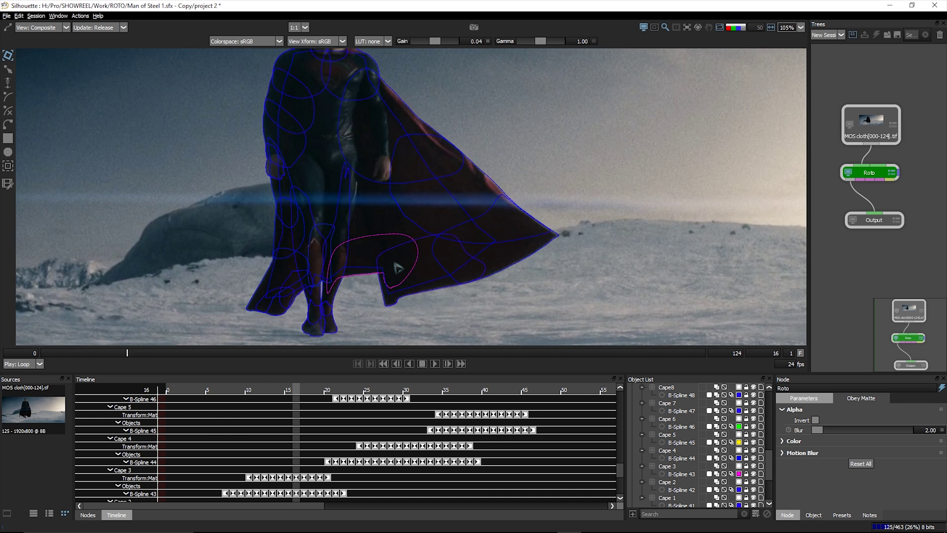
{"action": "key", "text": "Left"}
{"action": "key", "text": "Left"}
{"action": "key", "text": "Left"}
{"action": "key", "text": "Left"}
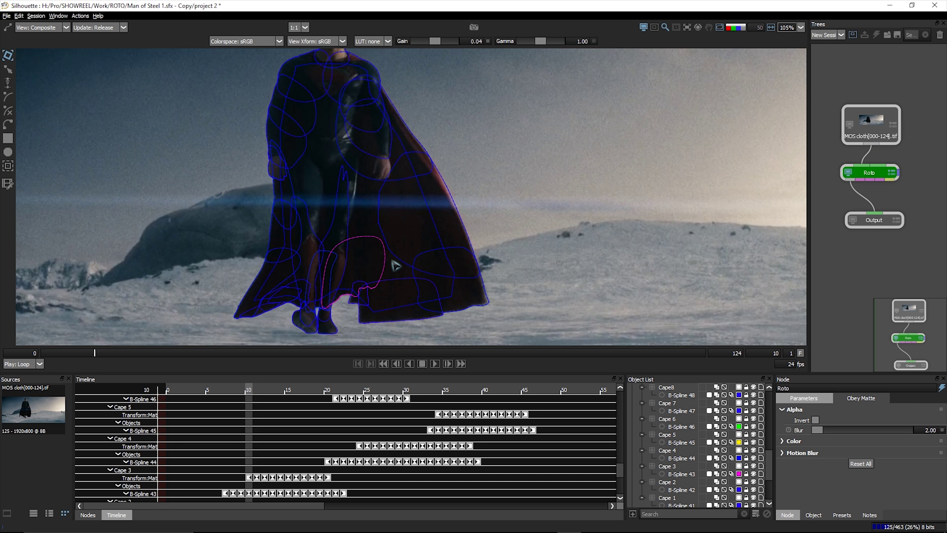
{"action": "key", "text": "Right"}
{"action": "key", "text": "Right"}
{"action": "key", "text": "Right"}
{"action": "key", "text": "Right"}
{"action": "key", "text": "Right"}
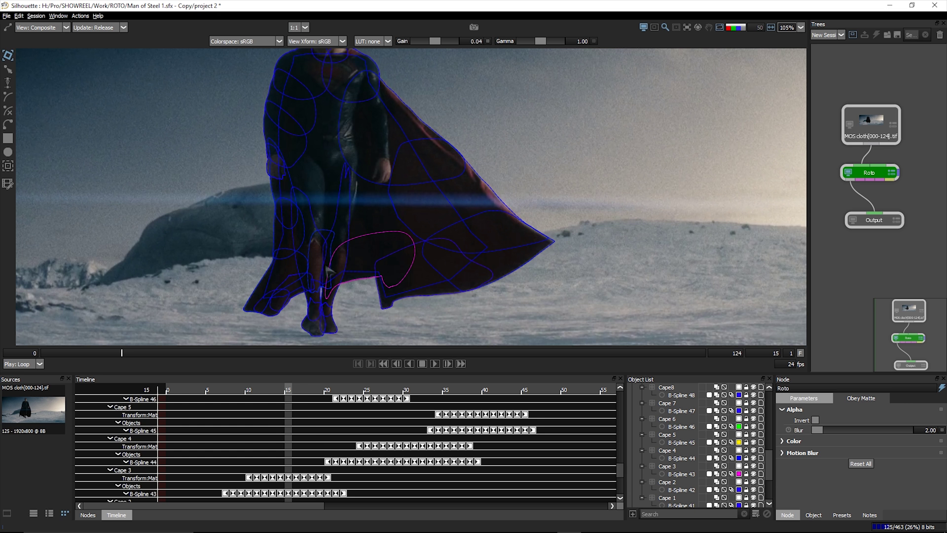
{"action": "key", "text": "Right"}
{"action": "key", "text": "Right"}
{"action": "key", "text": "Right"}
{"action": "key", "text": "Right"}
{"action": "key", "text": "Right"}
{"action": "key", "text": "Right"}
{"action": "key", "text": "Right"}
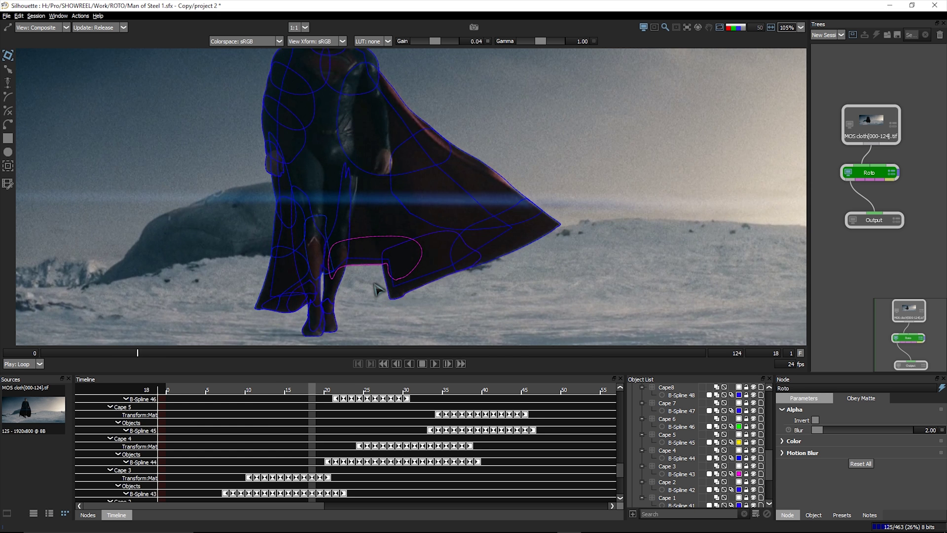
{"action": "scroll", "coordinate": [375, 289], "scroll_direction": "down", "scroll_amount": 4}
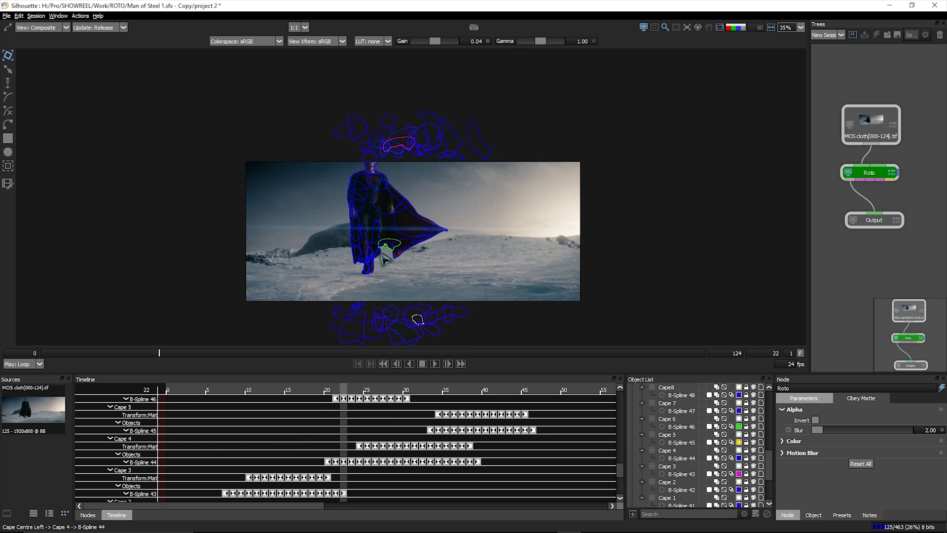
{"action": "scroll", "coordinate": [382, 270], "scroll_direction": "up", "scroll_amount": 2}
{"action": "key", "text": "Left"}
{"action": "key", "text": "Right"}
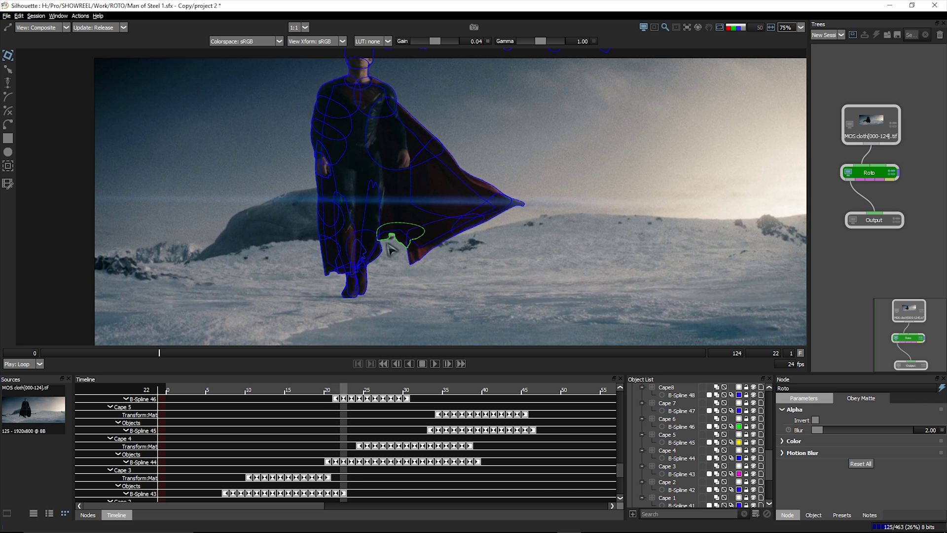
{"action": "scroll", "coordinate": [384, 233], "scroll_direction": "down", "scroll_amount": 2}
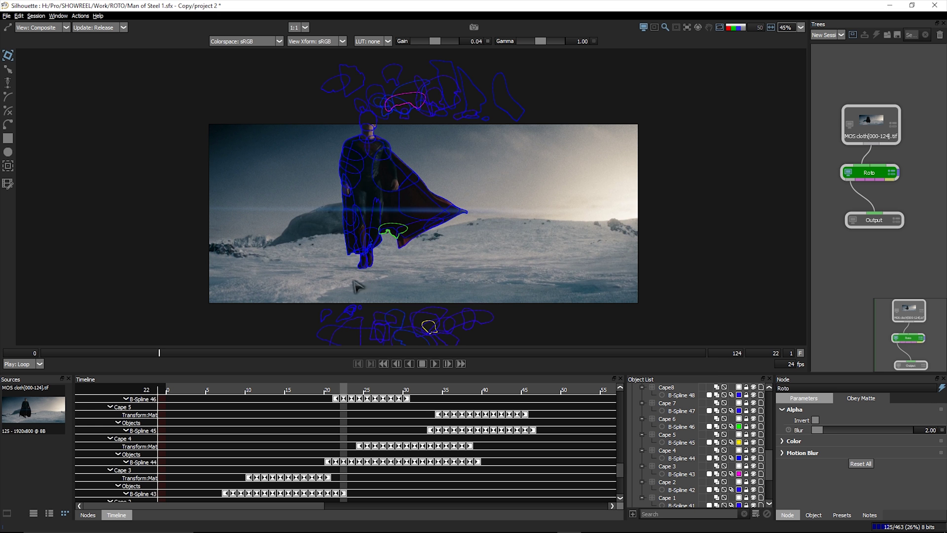
{"action": "scroll", "coordinate": [397, 232], "scroll_direction": "up", "scroll_amount": 6}
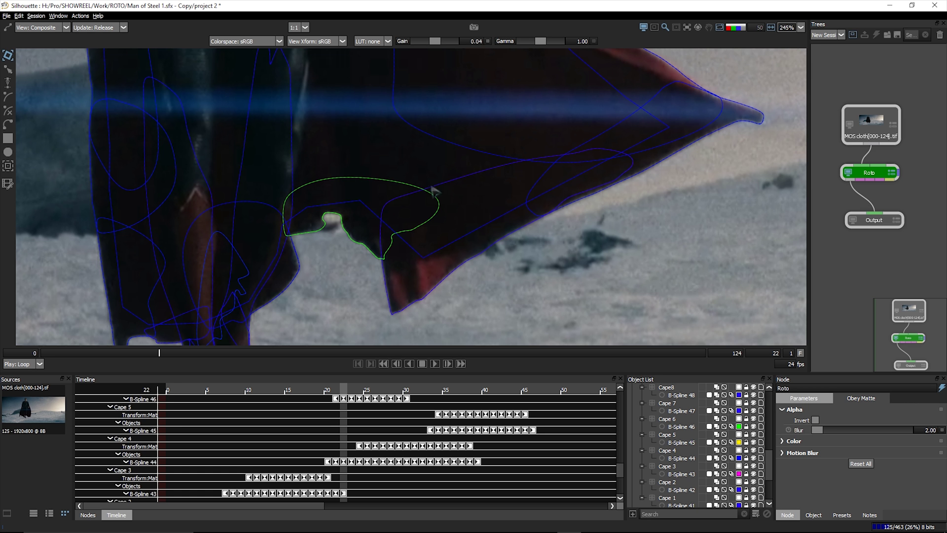
At frame 29, pull B-Spline 41's lower edge down-right onto the cape's inner fold.
{"action": "scroll", "coordinate": [280, 228], "scroll_direction": "down", "scroll_amount": 5}
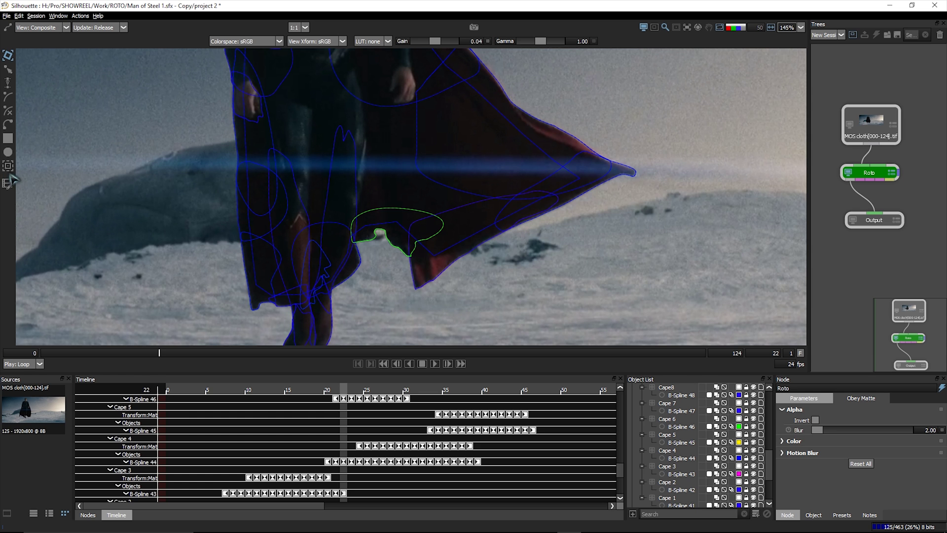
{"action": "key", "text": "Right"}
{"action": "key", "text": "Right"}
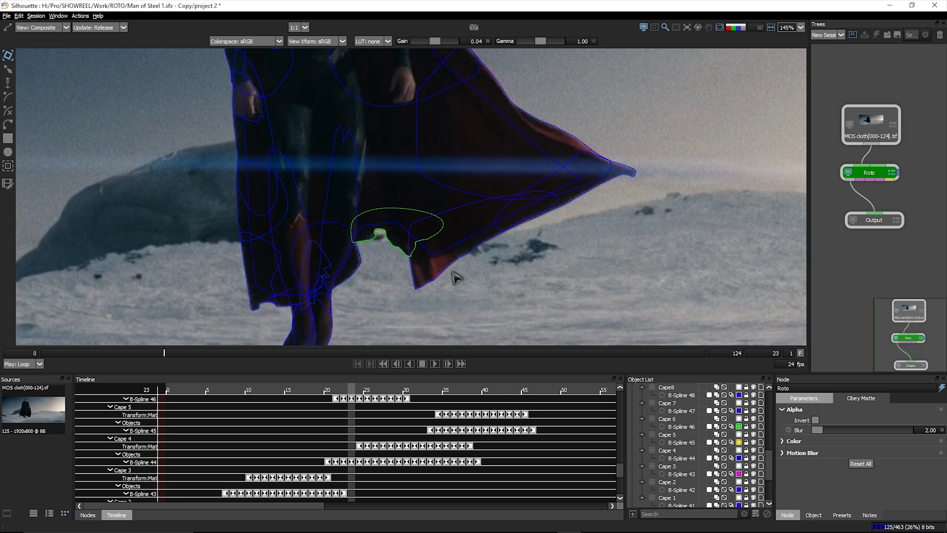
{"action": "key", "text": "Right"}
{"action": "key", "text": "Right"}
{"action": "key", "text": "Right"}
{"action": "key", "text": "Right"}
{"action": "key", "text": "Right"}
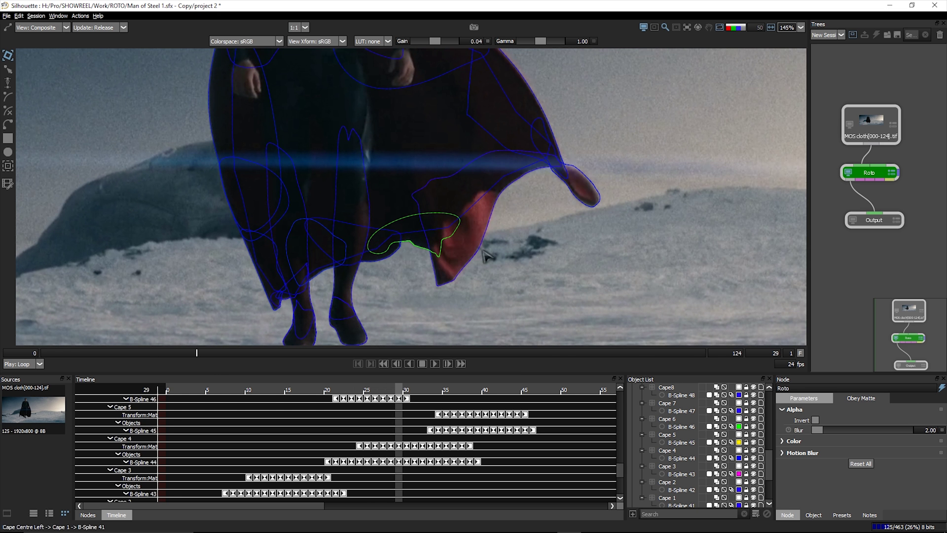
{"action": "left_click_drag", "start_coordinate": [400, 237], "coordinate": [409, 242]}
Flip between frames 29 and 30 to check the reshaped Cape 1 spline.
{"action": "scroll", "coordinate": [329, 199], "scroll_direction": "down", "scroll_amount": 3}
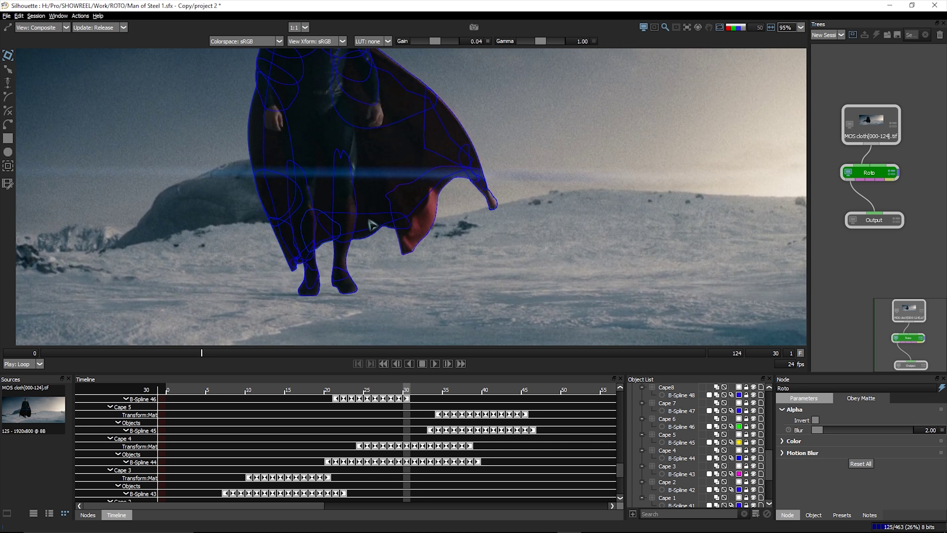
{"action": "scroll", "coordinate": [378, 237], "scroll_direction": "up", "scroll_amount": 4}
{"action": "key", "text": "Right"}
{"action": "key", "text": "Left"}
{"action": "key", "text": "Right"}
{"action": "key", "text": "Left"}
{"action": "scroll", "coordinate": [383, 243], "scroll_direction": "down", "scroll_amount": 7}
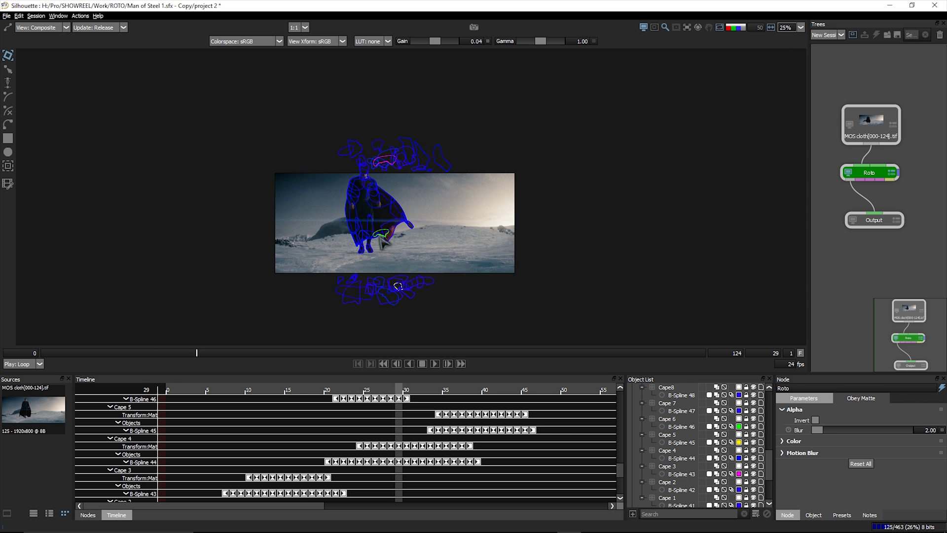
{"action": "scroll", "coordinate": [383, 242], "scroll_direction": "up", "scroll_amount": 3}
{"action": "scroll", "coordinate": [384, 243], "scroll_direction": "down", "scroll_amount": 2}
Zoom in and rock between frames 29, 30 and 31 to check the cape spline.
{"action": "key", "text": "Right"}
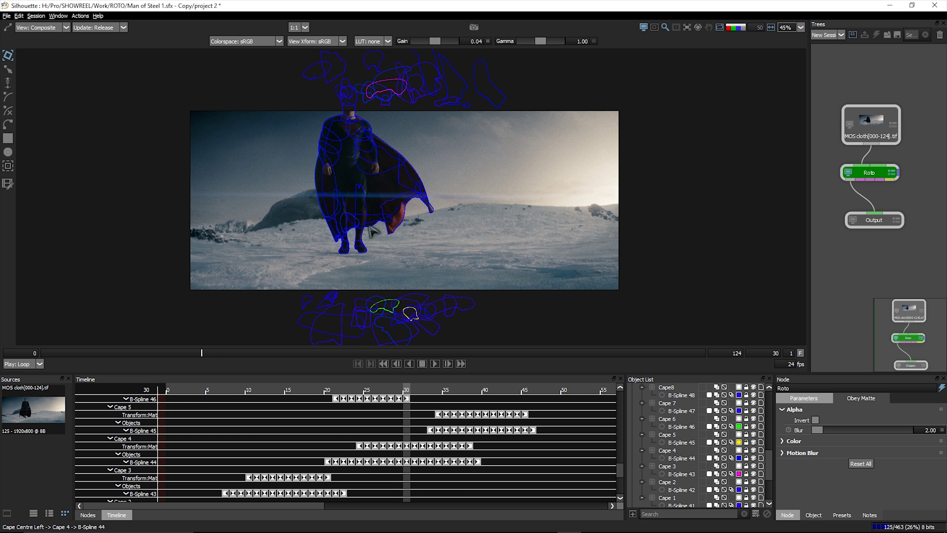
{"action": "key", "text": "Right"}
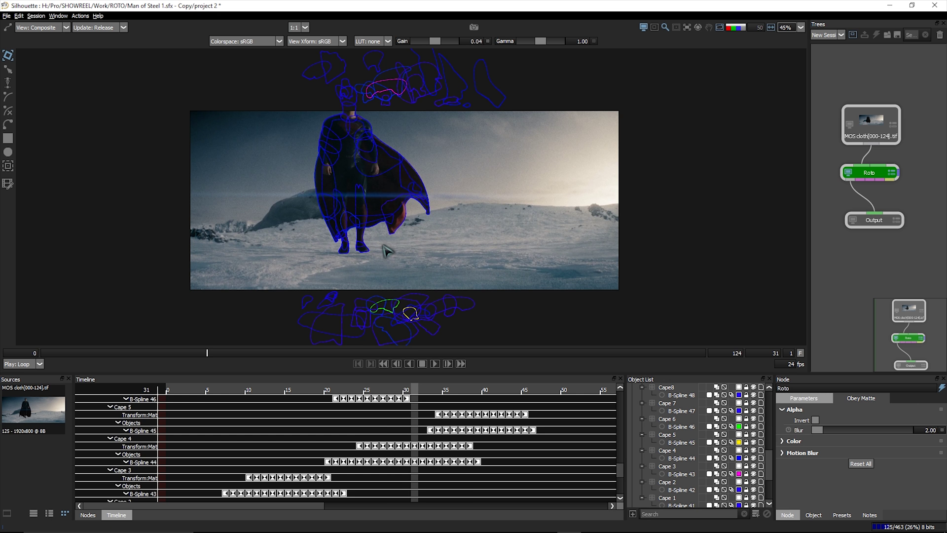
{"action": "scroll", "coordinate": [362, 225], "scroll_direction": "up", "scroll_amount": 5}
{"action": "key", "text": "Left"}
{"action": "key", "text": "Left"}
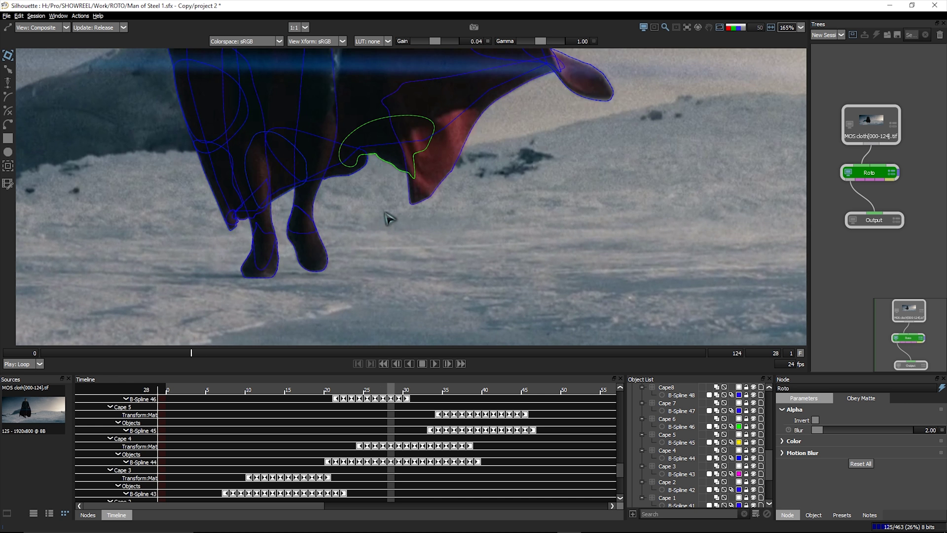
{"action": "scroll", "coordinate": [388, 209], "scroll_direction": "up", "scroll_amount": 2}
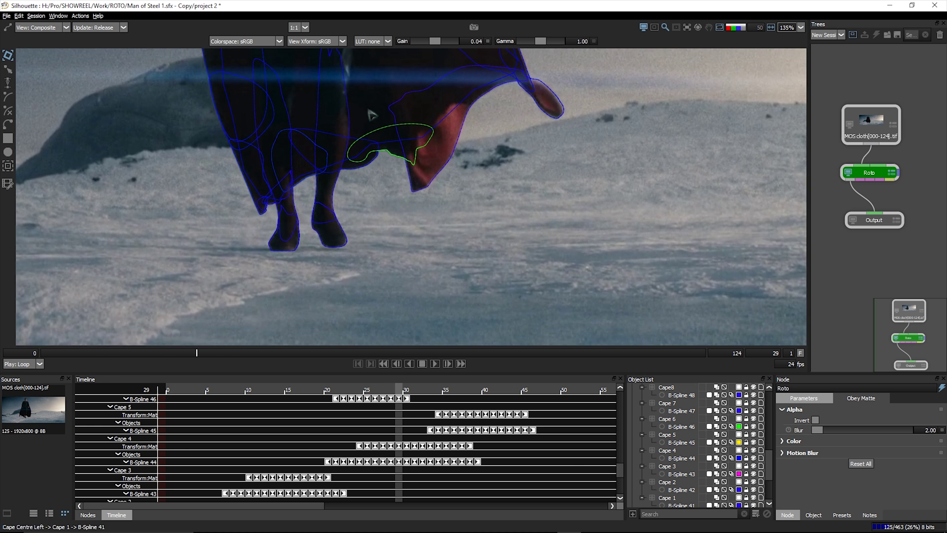
{"action": "scroll", "coordinate": [389, 210], "scroll_direction": "up", "scroll_amount": 3}
{"action": "key", "text": "Right"}
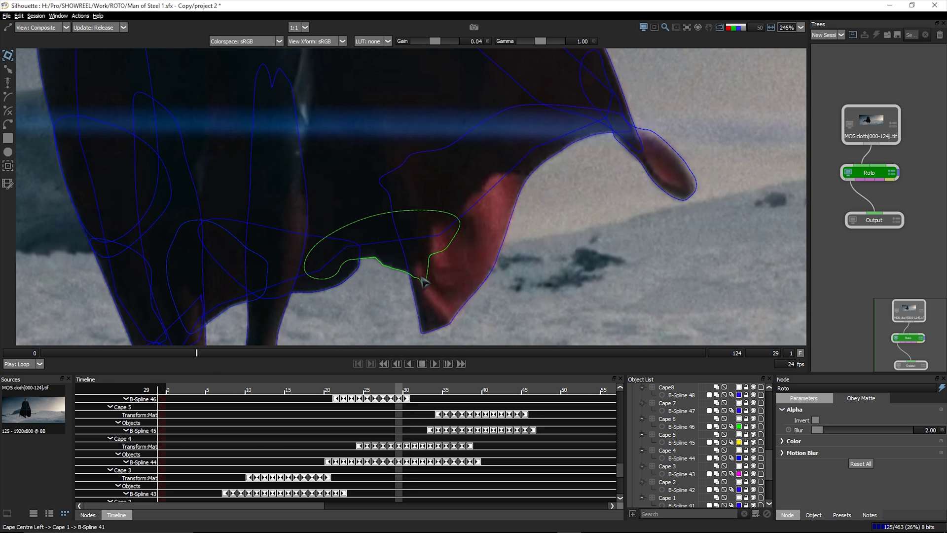
{"action": "key", "text": "Left"}
{"action": "key", "text": "Left"}
{"action": "key", "text": "Right"}
{"action": "key", "text": "Right"}
{"action": "key", "text": "Left"}
{"action": "key", "text": "Right"}
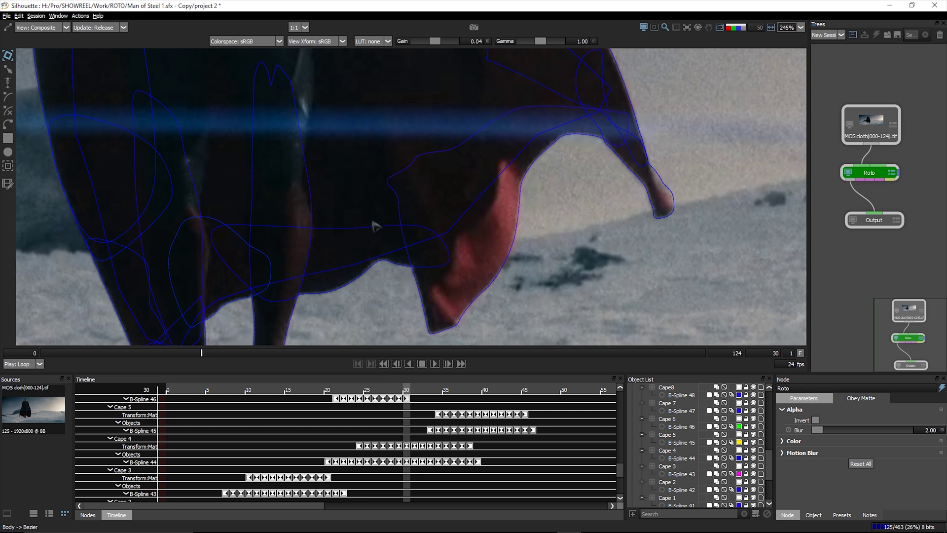
{"action": "scroll", "coordinate": [372, 265], "scroll_direction": "down", "scroll_amount": 5}
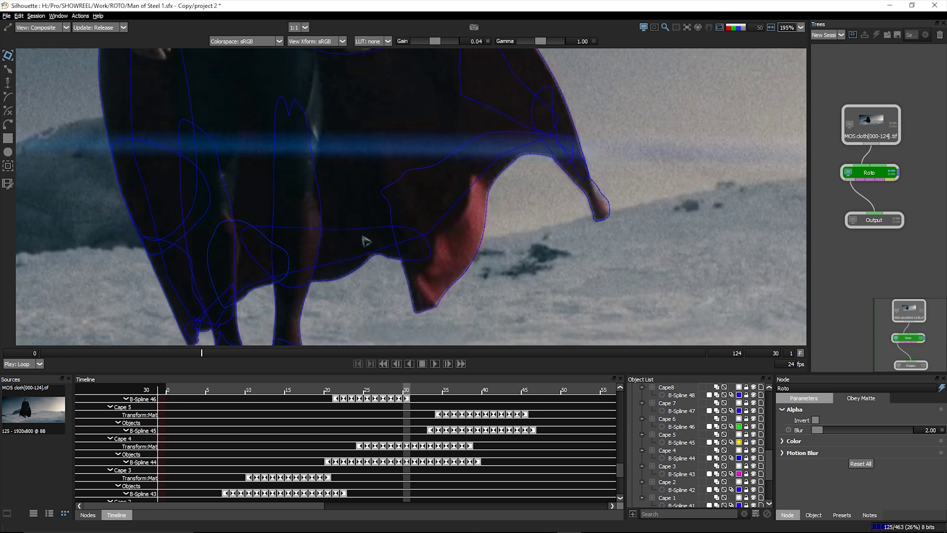
Advance through frames 34, 35 and 40 checking the cape and body splines, then zoom out.
{"action": "key", "text": "Right"}
{"action": "key", "text": "Right"}
{"action": "key", "text": "Right"}
{"action": "key", "text": "Right"}
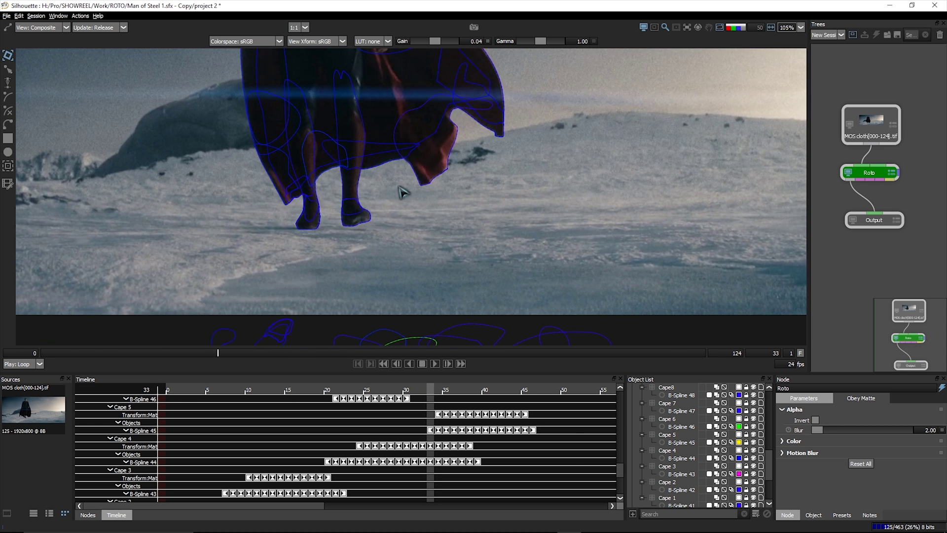
{"action": "key", "text": "Right"}
{"action": "key", "text": "Left"}
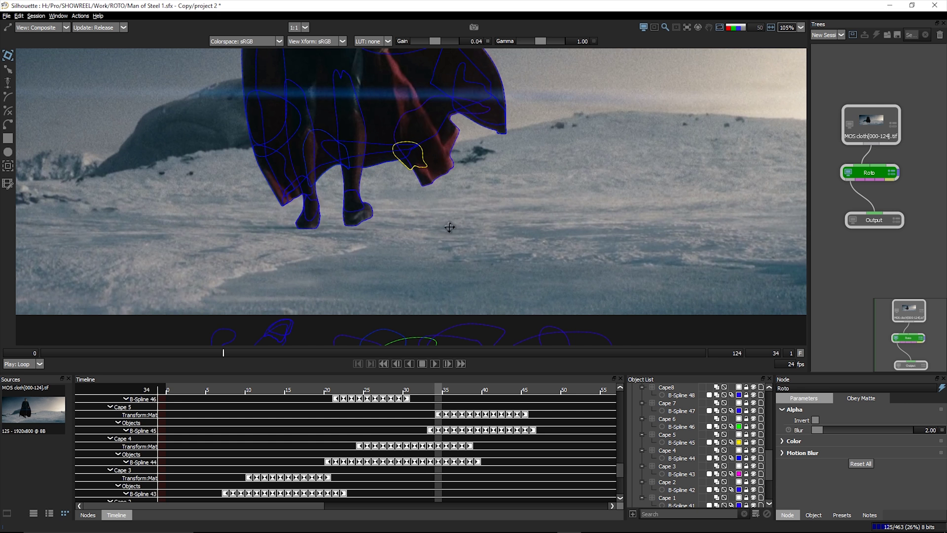
{"action": "scroll", "coordinate": [449, 227], "scroll_direction": "up", "scroll_amount": 5}
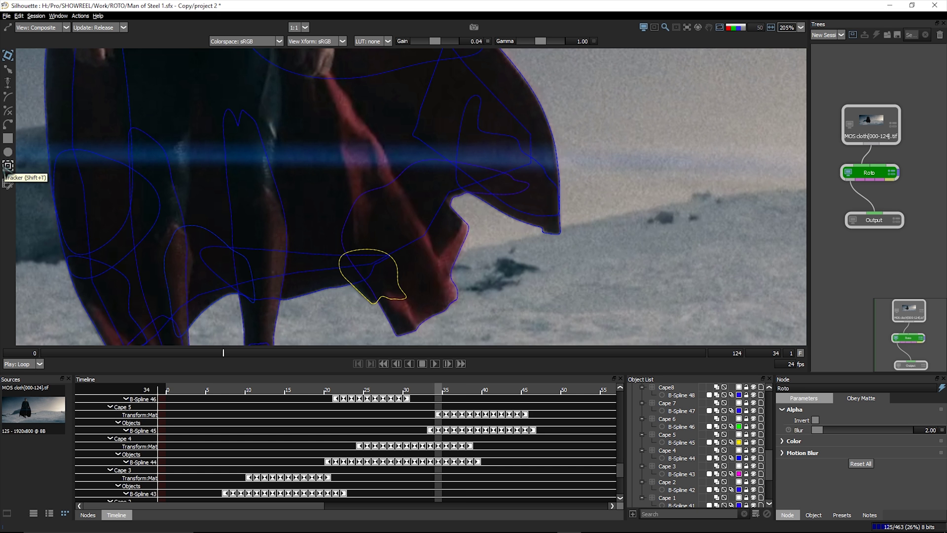
{"action": "key", "text": "Right"}
{"action": "key", "text": "Right"}
{"action": "key", "text": "Right"}
{"action": "key", "text": "Right"}
{"action": "key", "text": "Right"}
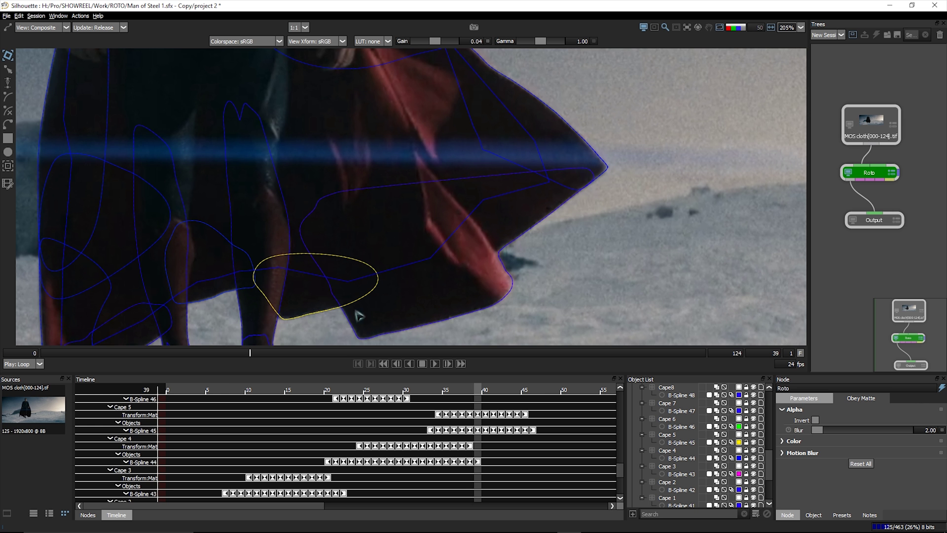
{"action": "key", "text": "Right"}
{"action": "key", "text": "Right"}
{"action": "key", "text": "Right"}
{"action": "key", "text": "Right"}
{"action": "key", "text": "Right"}
{"action": "key", "text": "Right"}
{"action": "key", "text": "Right"}
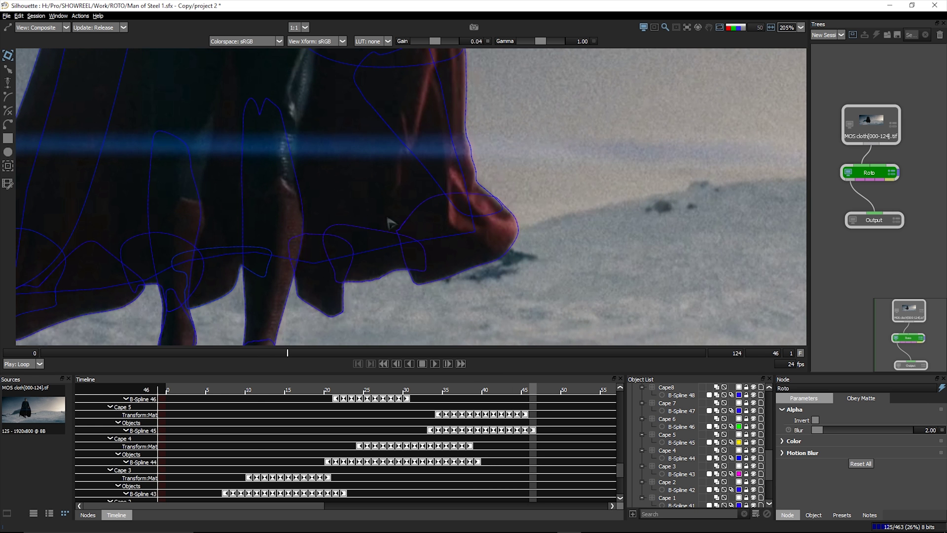
{"action": "scroll", "coordinate": [382, 222], "scroll_direction": "down", "scroll_amount": 6}
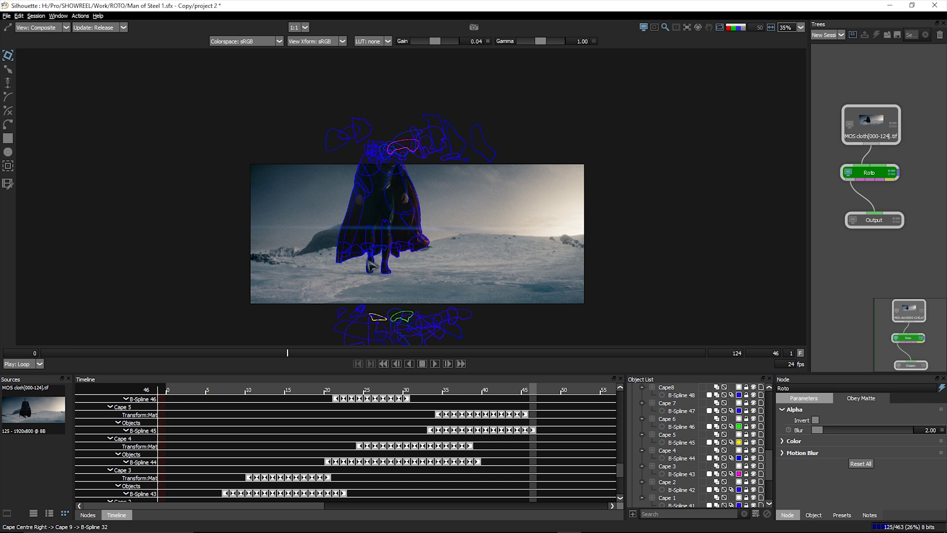
Select the cape spline near the legs and jump through frames 38, 29, 19 and 23.
{"action": "scroll", "coordinate": [371, 267], "scroll_direction": "up", "scroll_amount": 5}
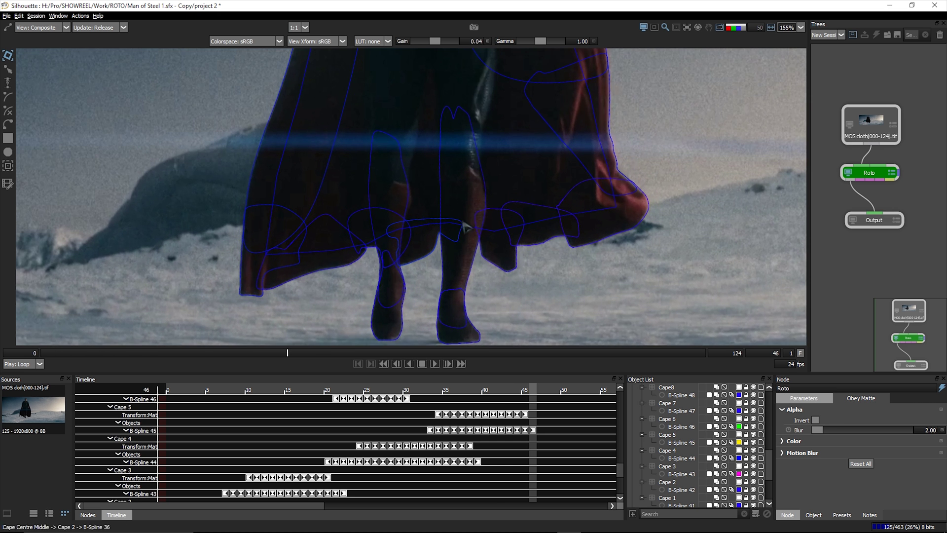
{"action": "left_click", "coordinate": [502, 237]}
{"action": "key", "text": "Left"}
{"action": "key", "text": "Left"}
{"action": "key", "text": "Left"}
{"action": "key", "text": "Left"}
{"action": "key", "text": "Left"}
{"action": "key", "text": "Left"}
{"action": "key", "text": "Left"}
{"action": "key", "text": "Left"}
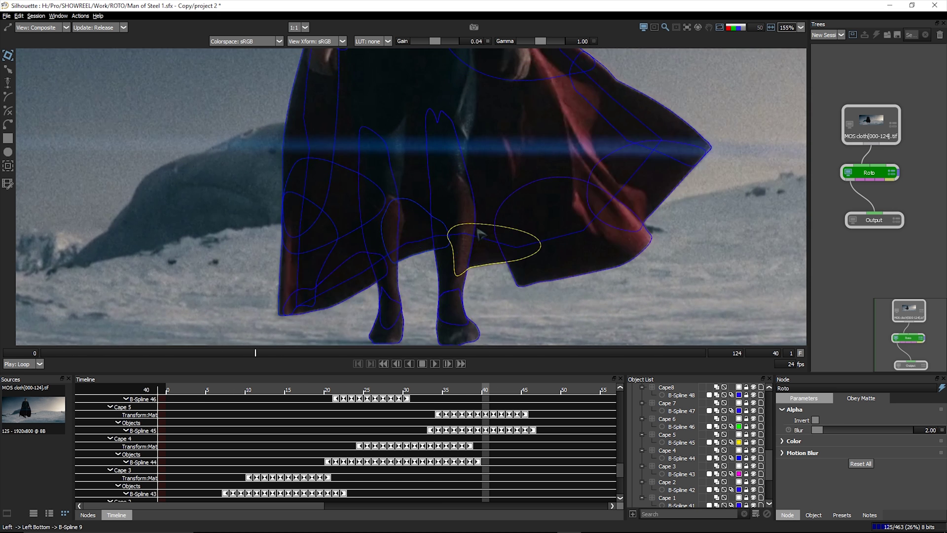
{"action": "key", "text": "Left"}
{"action": "key", "text": "Left"}
{"action": "key", "text": "Left"}
{"action": "key", "text": "Left"}
{"action": "key", "text": "Left"}
{"action": "key", "text": "Left"}
{"action": "key", "text": "Left"}
{"action": "key", "text": "Left"}
{"action": "key", "text": "Left"}
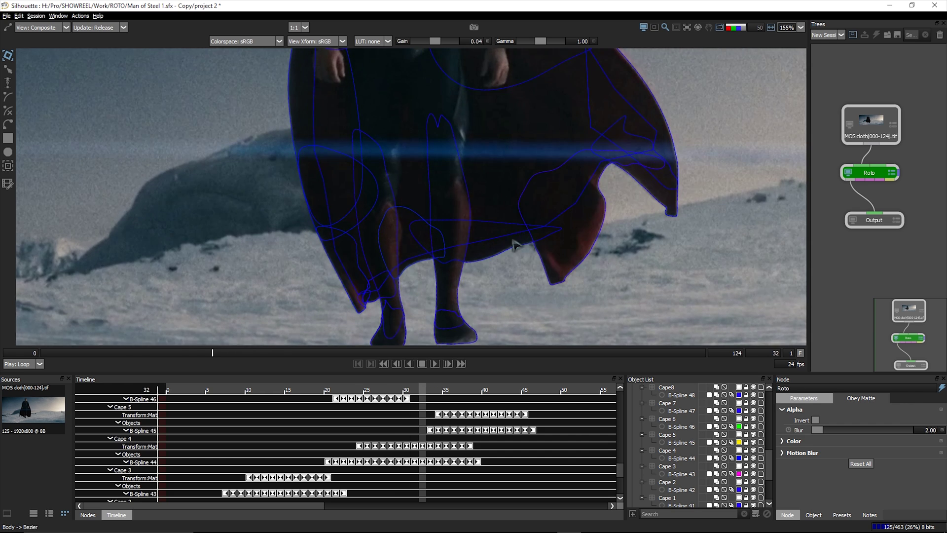
{"action": "key", "text": "Left"}
{"action": "key", "text": "Left"}
{"action": "key", "text": "Left"}
{"action": "key", "text": "Left"}
{"action": "key", "text": "Left"}
{"action": "key", "text": "Left"}
{"action": "key", "text": "Left"}
{"action": "key", "text": "Left"}
{"action": "key", "text": "Left"}
{"action": "key", "text": "Left"}
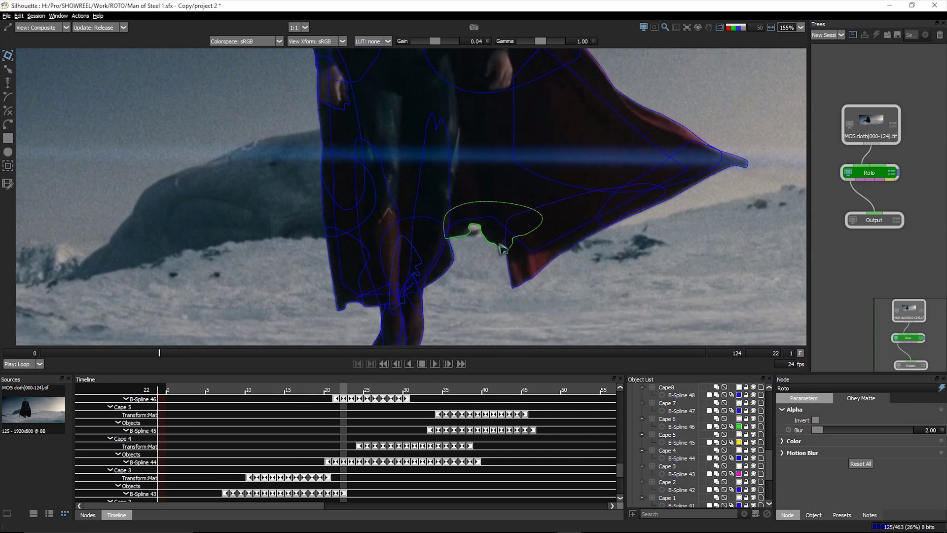
{"action": "key", "text": "Right"}
{"action": "key", "text": "Right"}
{"action": "key", "text": "Right"}
{"action": "key", "text": "Right"}
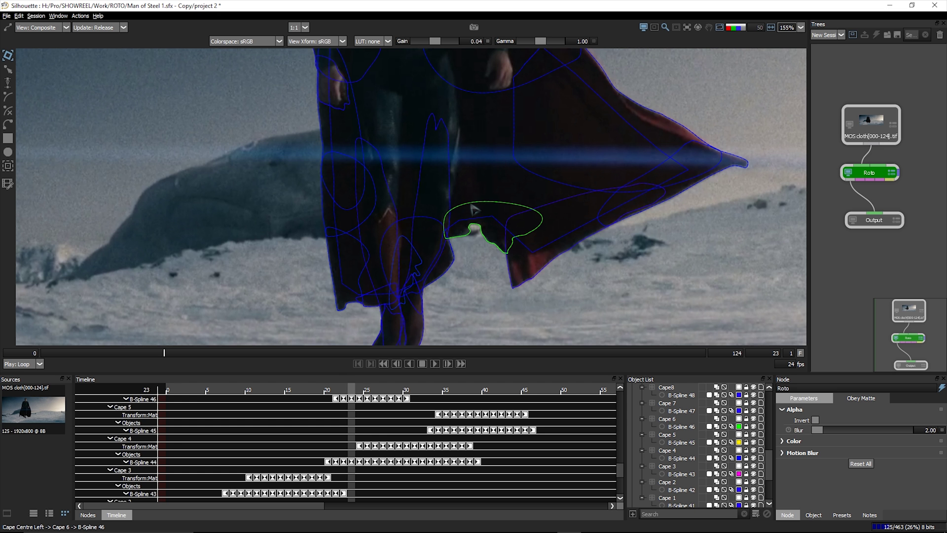
Rock between frames 19, 21 and 22 to see how the selected cape spline deforms.
{"action": "key", "text": "Left"}
{"action": "key", "text": "Left"}
{"action": "key", "text": "Left"}
{"action": "key", "text": "Left"}
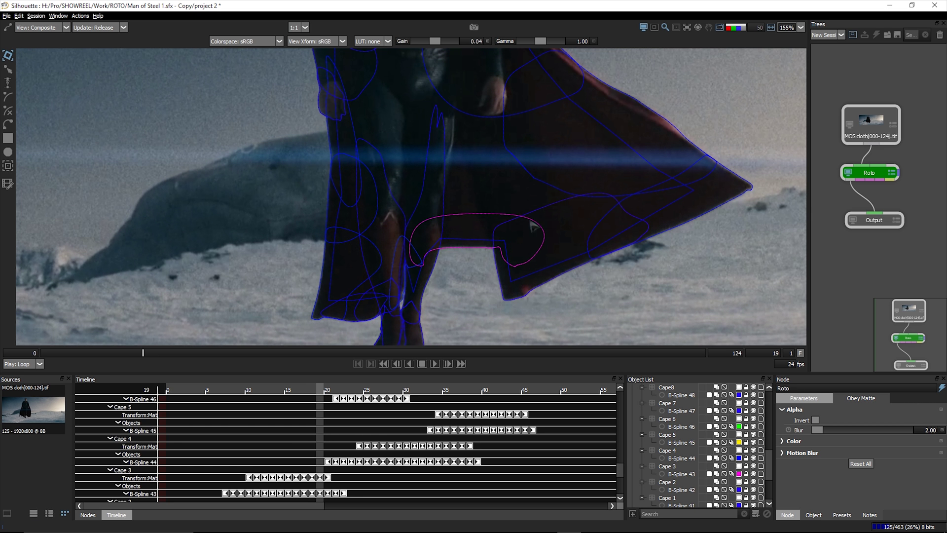
{"action": "key", "text": "Right"}
{"action": "key", "text": "Right"}
{"action": "key", "text": "Right"}
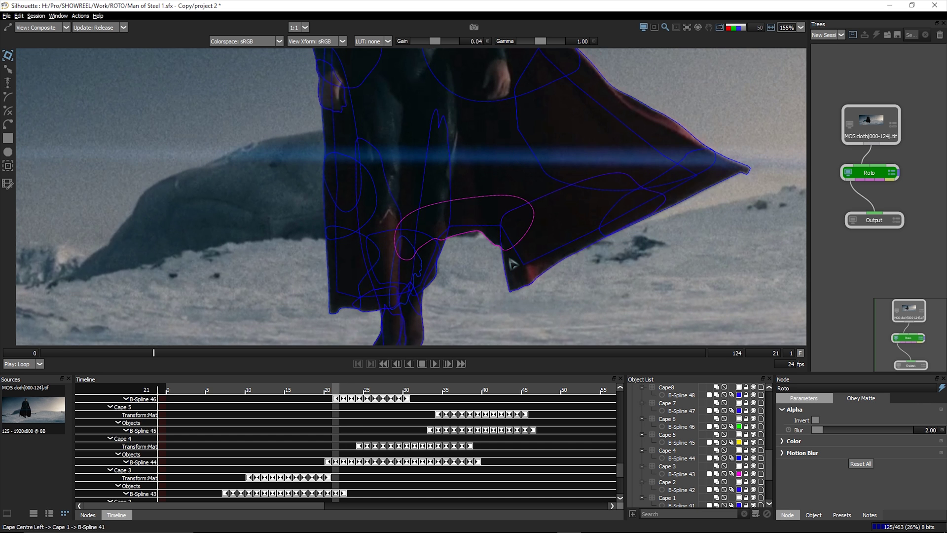
{"action": "key", "text": "Left"}
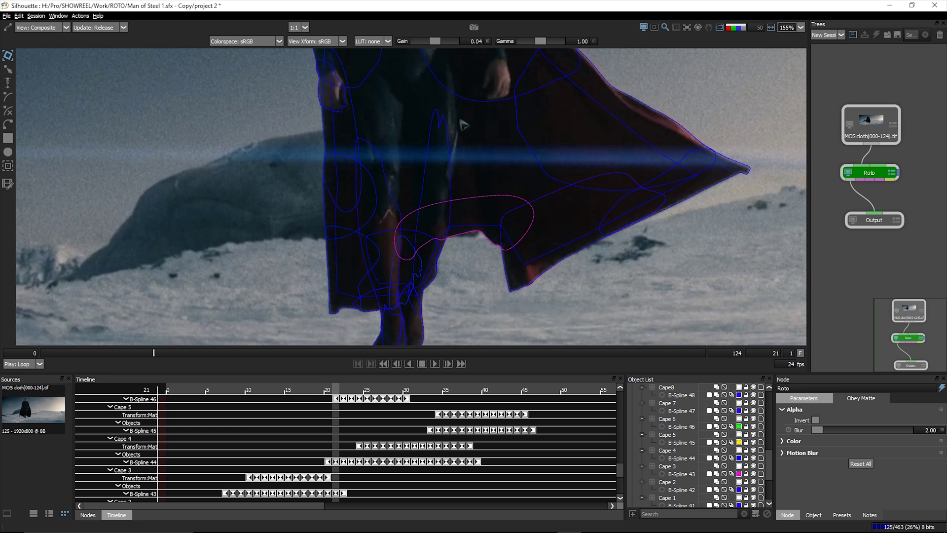
{"action": "scroll", "coordinate": [395, 257], "scroll_direction": "down", "scroll_amount": 5}
{"action": "key", "text": "Right"}
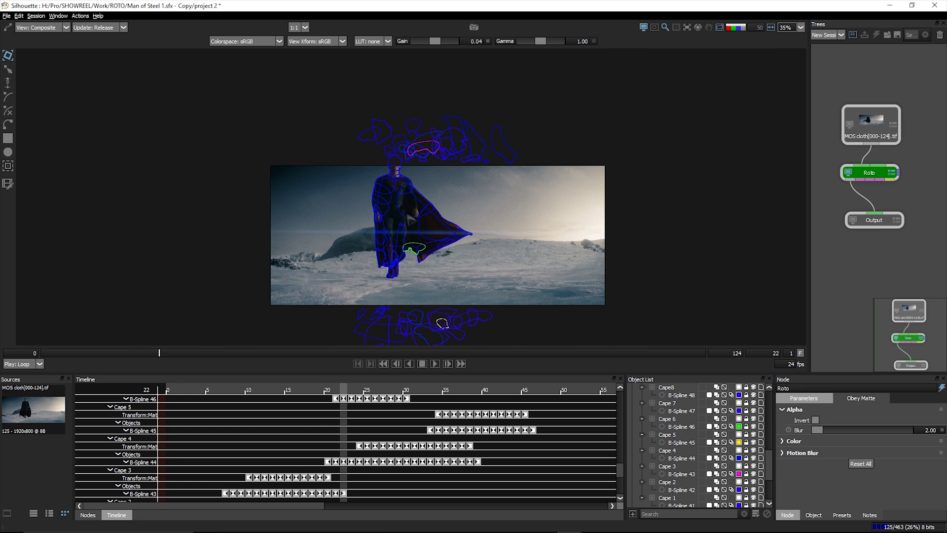
Advance from frame 22 through 28 to 30, zooming on the cape splines.
{"action": "scroll", "coordinate": [405, 246], "scroll_direction": "down", "scroll_amount": 1}
{"action": "scroll", "coordinate": [410, 236], "scroll_direction": "up", "scroll_amount": 6}
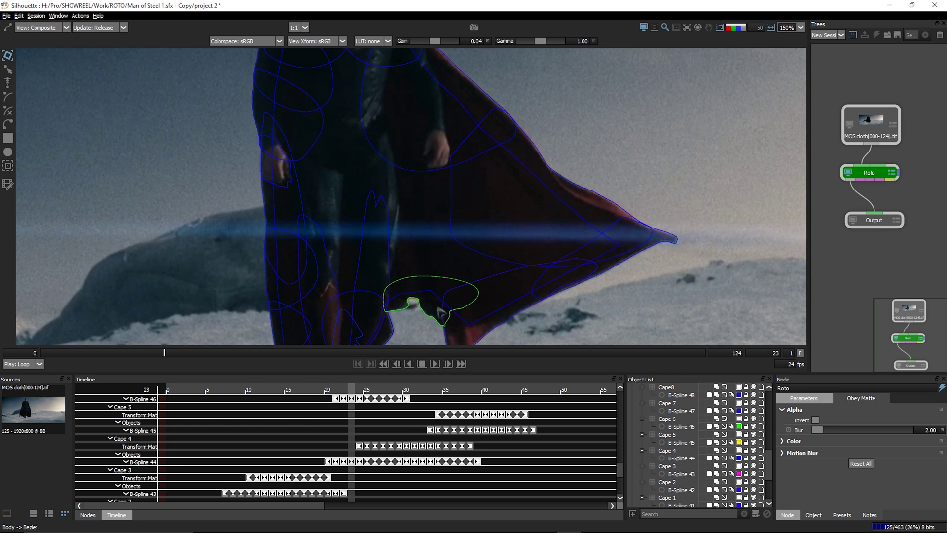
{"action": "key", "text": "Right"}
{"action": "key", "text": "Right"}
{"action": "key", "text": "Right"}
{"action": "key", "text": "Right"}
{"action": "key", "text": "Right"}
{"action": "key", "text": "Right"}
{"action": "key", "text": "Right"}
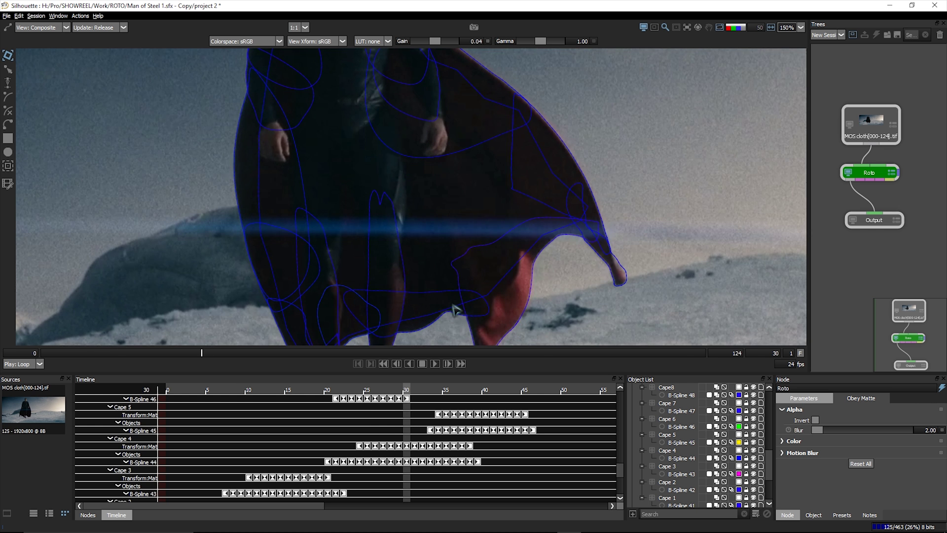
{"action": "scroll", "coordinate": [473, 283], "scroll_direction": "down", "scroll_amount": 2}
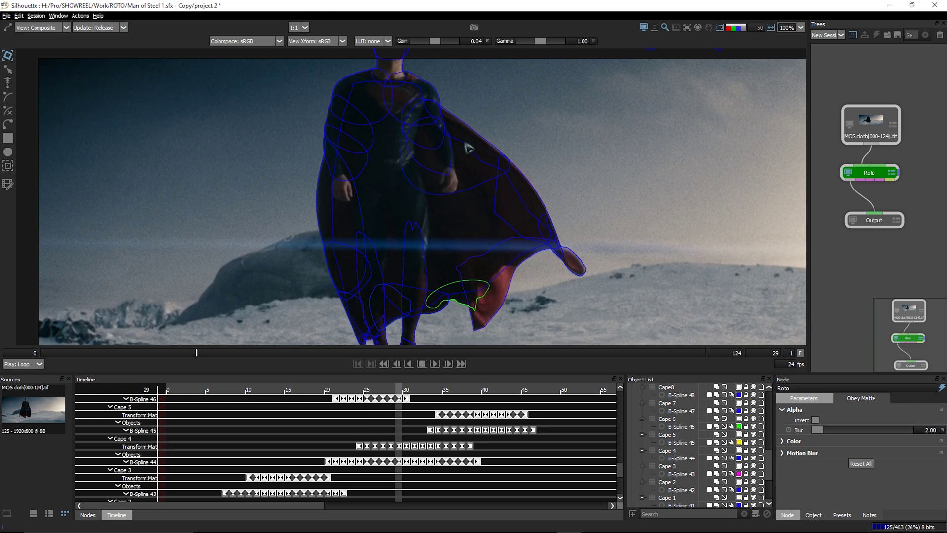
{"action": "scroll", "coordinate": [427, 139], "scroll_direction": "down", "scroll_amount": 1}
{"action": "key", "text": "Right"}
{"action": "scroll", "coordinate": [386, 190], "scroll_direction": "down", "scroll_amount": 1}
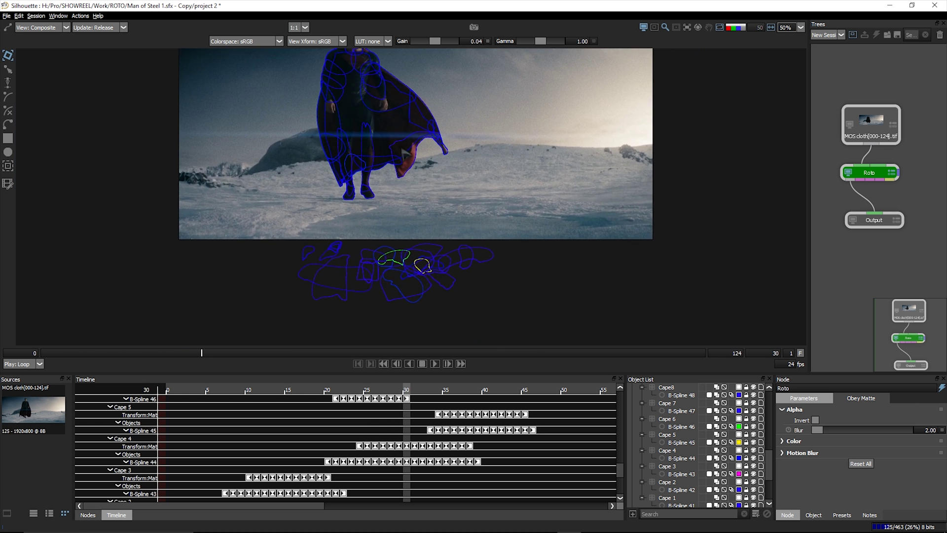
{"action": "scroll", "coordinate": [384, 185], "scroll_direction": "up", "scroll_amount": 4}
Select the cape spline above the feet and advance through frames 34 and 42 to 47.
{"action": "key", "text": "Right"}
{"action": "key", "text": "Right"}
{"action": "left_click", "coordinate": [424, 121]}
{"action": "key", "text": "Right"}
{"action": "key", "text": "Right"}
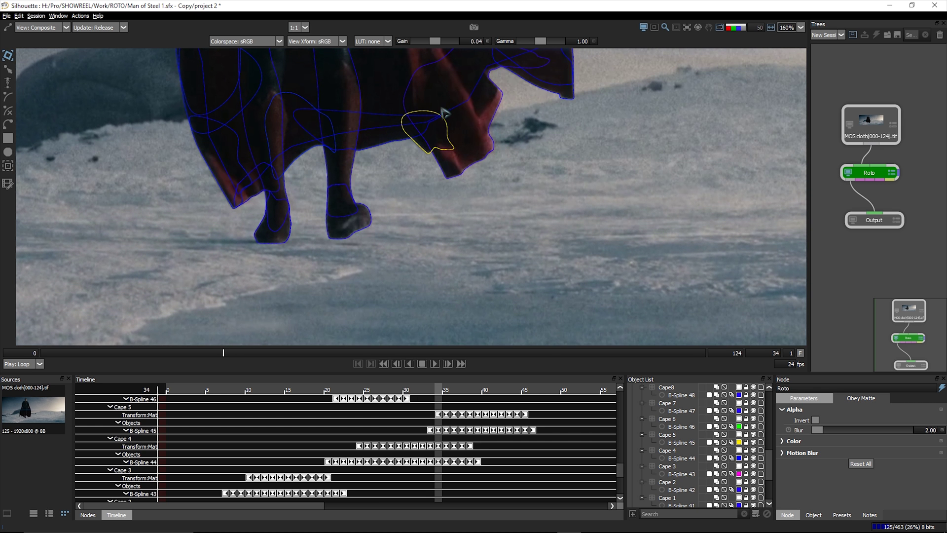
{"action": "scroll", "coordinate": [382, 240], "scroll_direction": "down", "scroll_amount": 1}
{"action": "key", "text": "Right"}
{"action": "key", "text": "Right"}
{"action": "key", "text": "Right"}
{"action": "key", "text": "Right"}
{"action": "key", "text": "Right"}
{"action": "key", "text": "Right"}
{"action": "key", "text": "Right"}
{"action": "key", "text": "Right"}
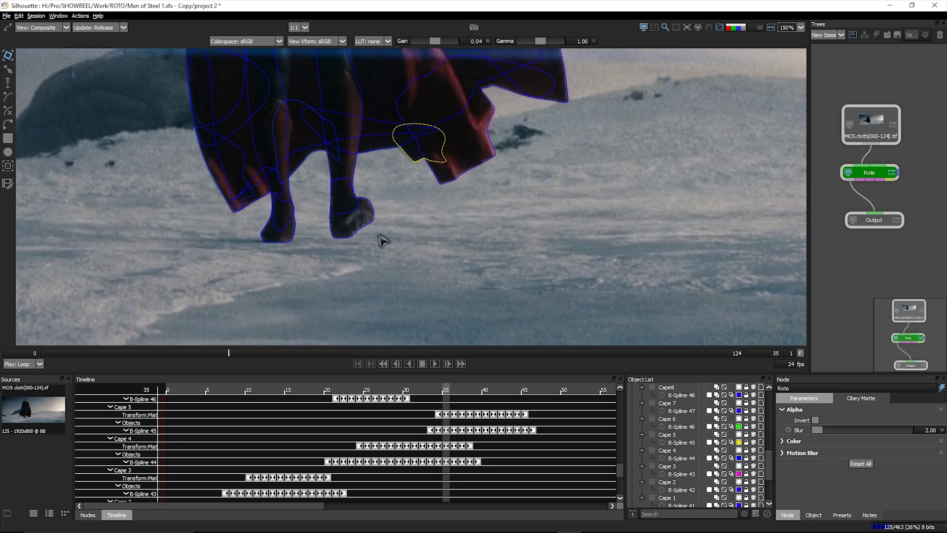
{"action": "key", "text": "Right"}
{"action": "key", "text": "Right"}
{"action": "key", "text": "Right"}
{"action": "key", "text": "Right"}
{"action": "key", "text": "Right"}
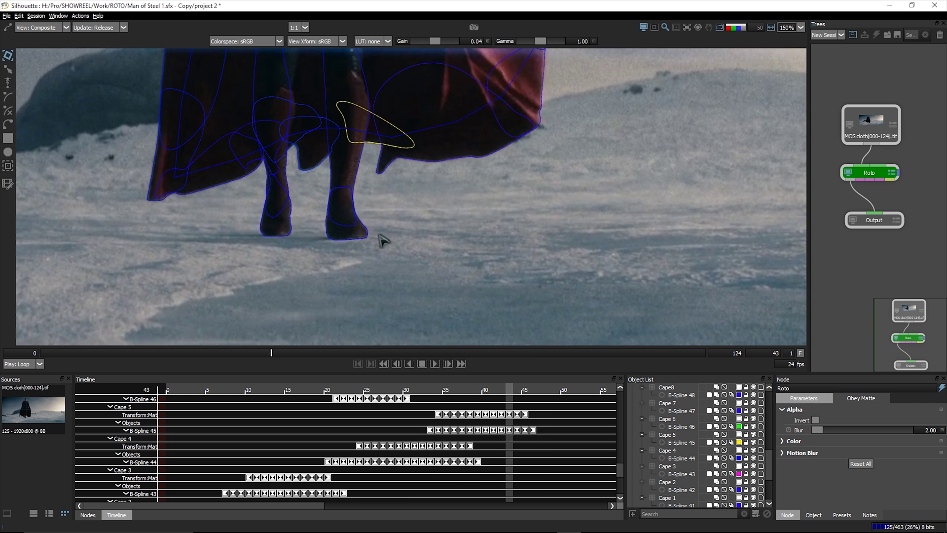
{"action": "scroll", "coordinate": [415, 187], "scroll_direction": "down", "scroll_amount": 3}
{"action": "scroll", "coordinate": [416, 187], "scroll_direction": "down", "scroll_amount": 3}
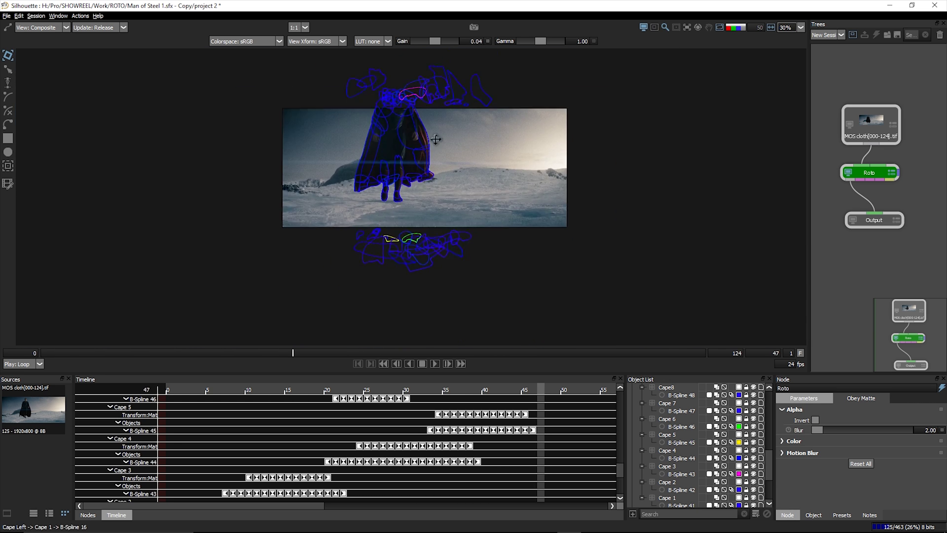
{"action": "scroll", "coordinate": [429, 129], "scroll_direction": "up", "scroll_amount": 3}
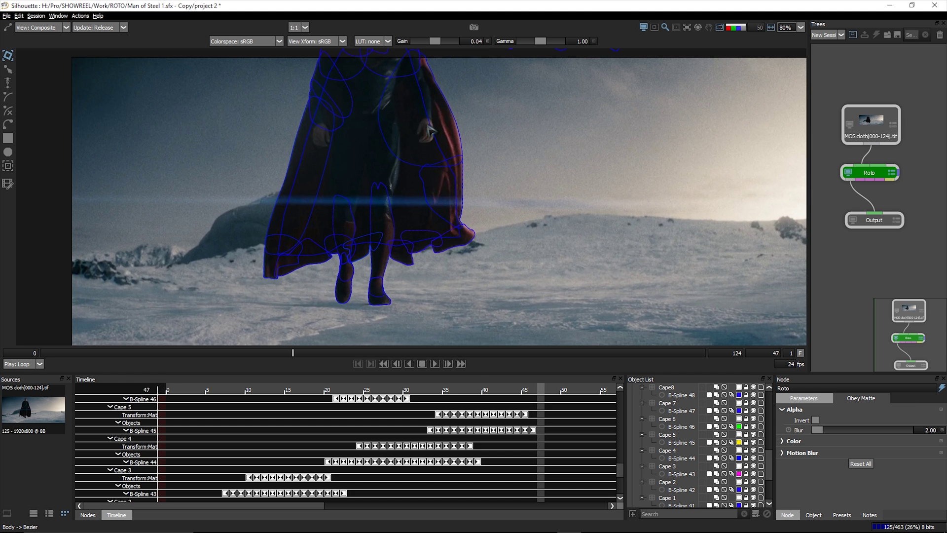